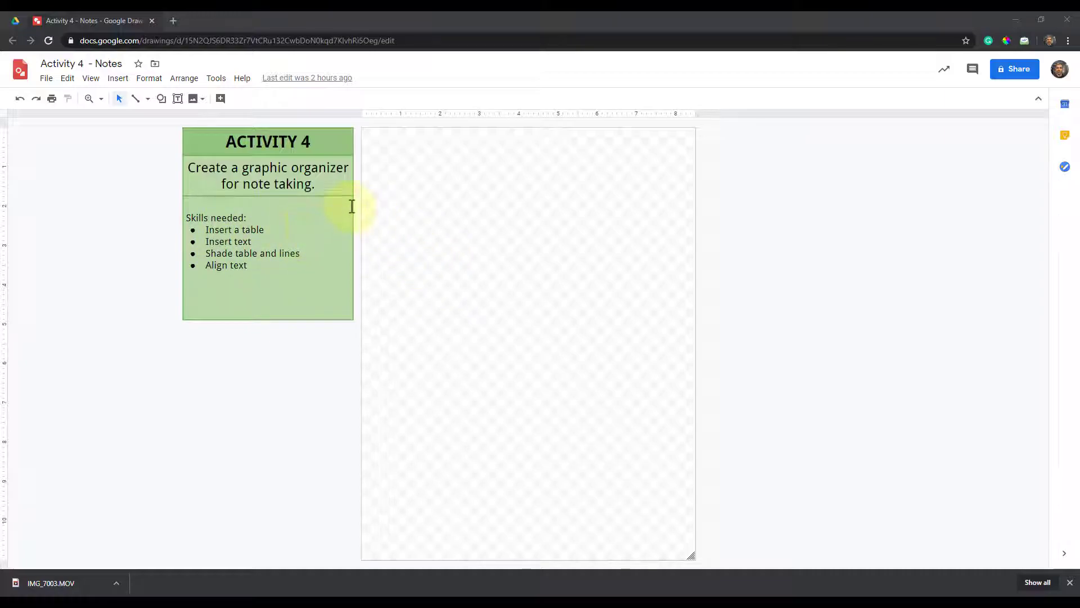
Insert a table with two columns and one row, and place it near the upper edge of the page
{"action": "left_click", "coordinate": [115, 81]}
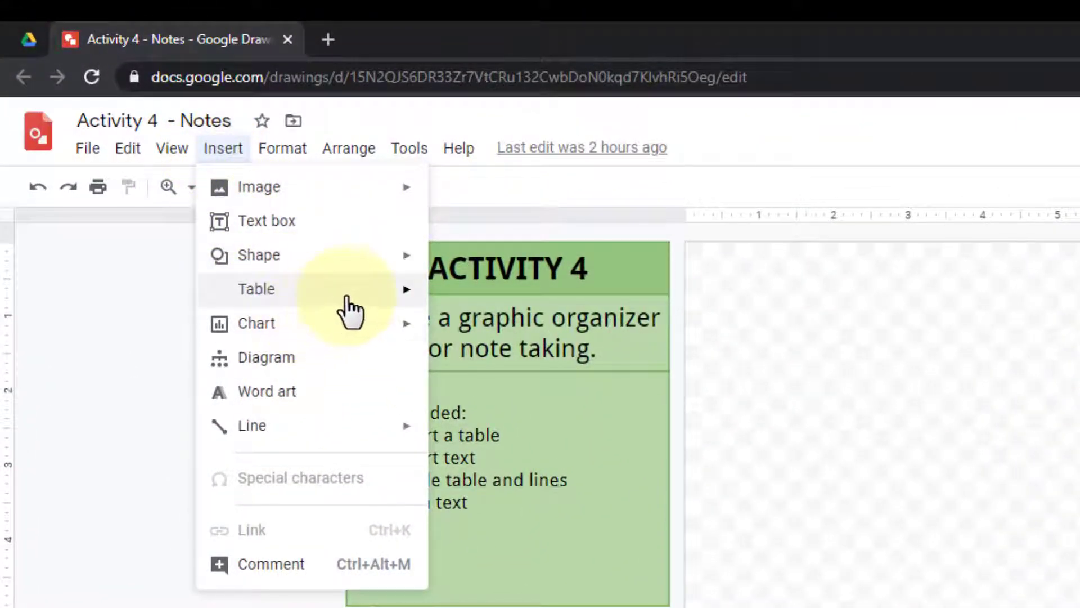
{"action": "mouse_move", "coordinate": [347, 301]}
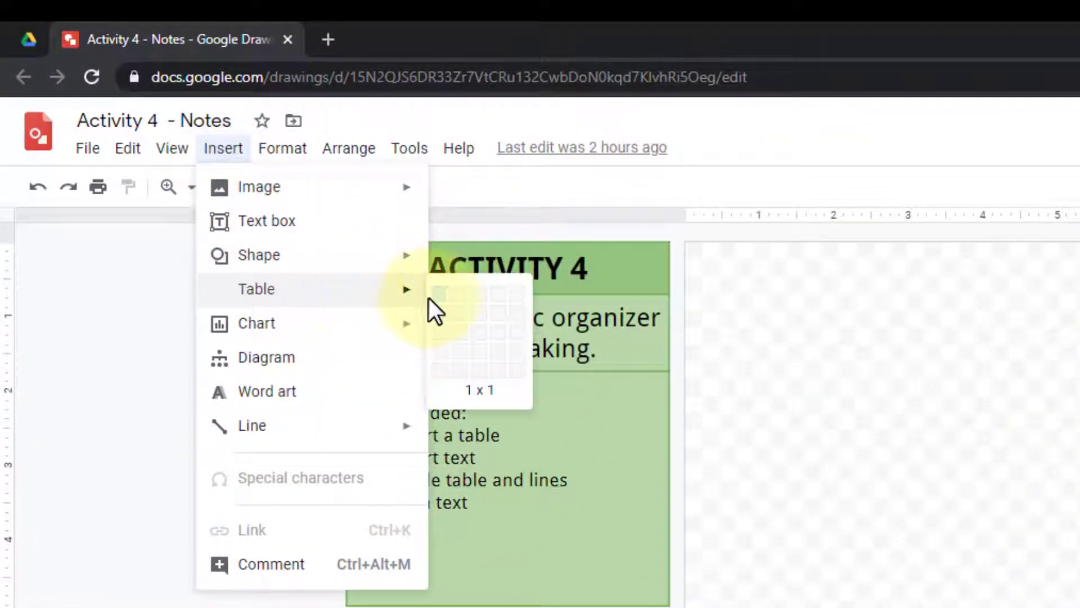
{"action": "left_click", "coordinate": [457, 295]}
{"action": "left_click_drag", "start_coordinate": [561, 341], "coordinate": [564, 118]}
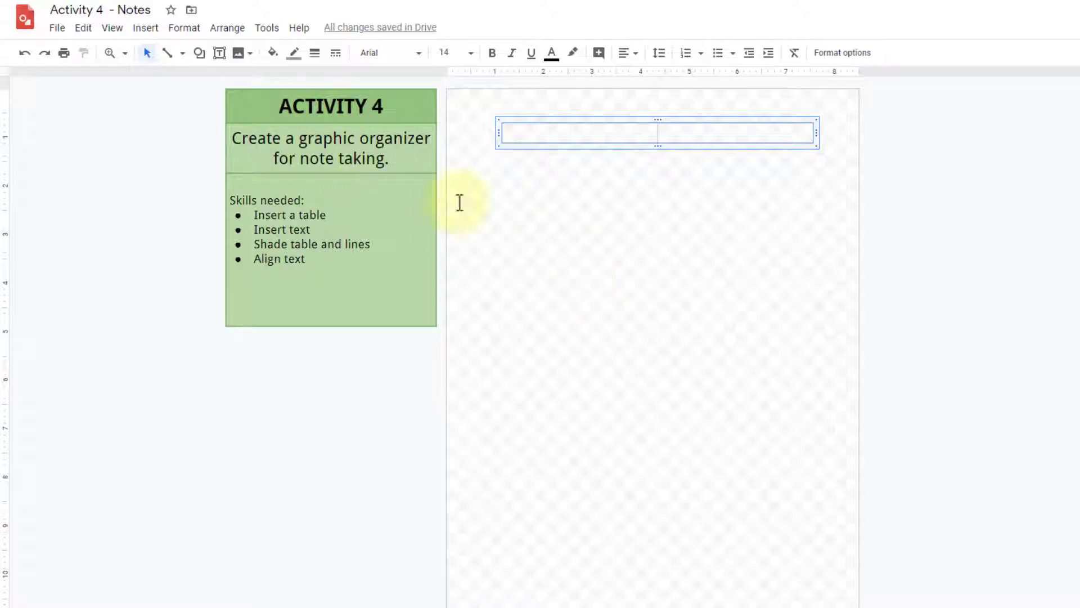
Check the drawing's page dimensions in the page setup and close it
{"action": "left_click", "coordinate": [52, 31]}
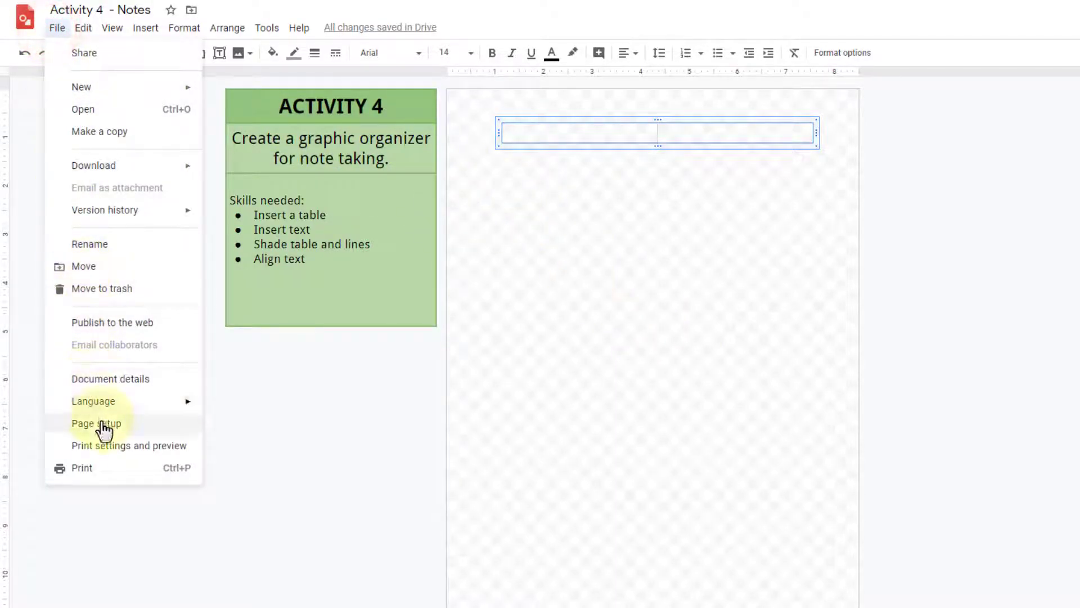
{"action": "left_click", "coordinate": [73, 424]}
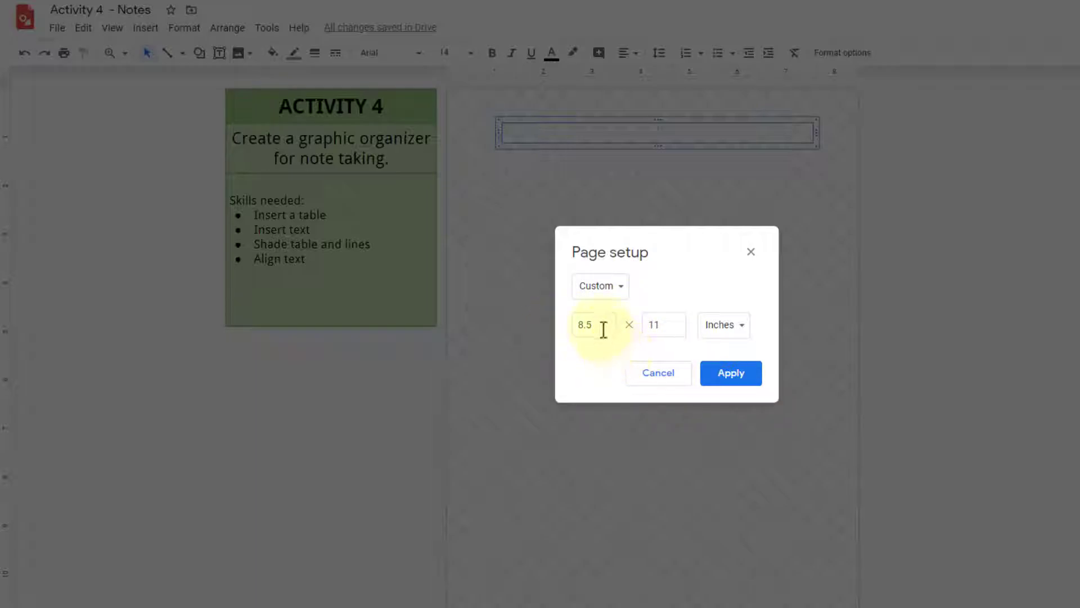
{"action": "left_click", "coordinate": [663, 374]}
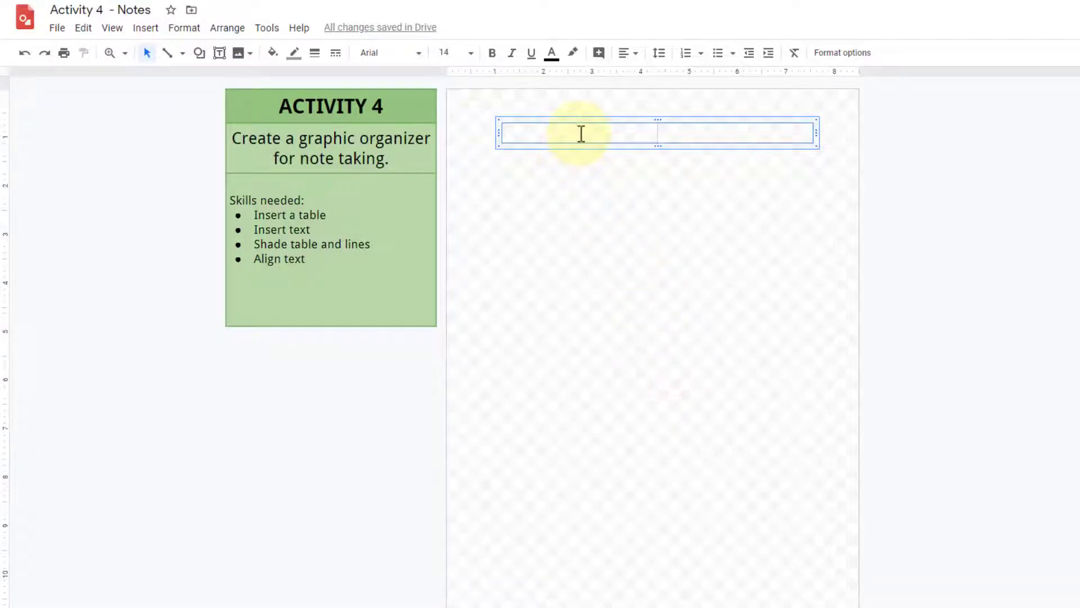
Enter the headings "Questions" in the first table cell and "Notes" in the second
{"action": "left_click", "coordinate": [581, 133]}
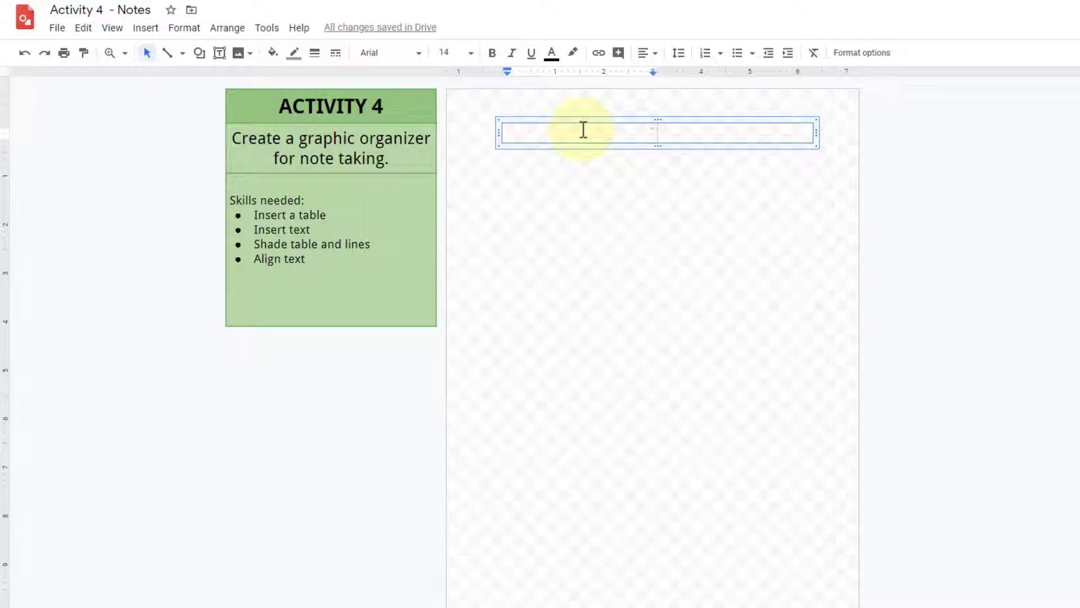
{"action": "type", "text": "q"}
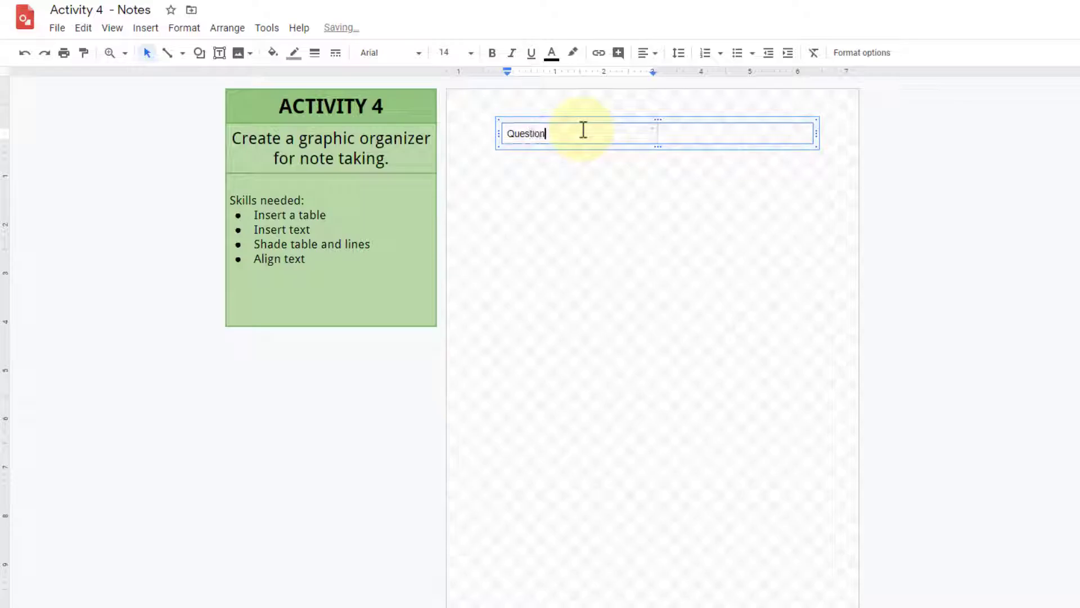
{"action": "type", "text": "uestions"}
{"action": "left_click", "coordinate": [706, 135]}
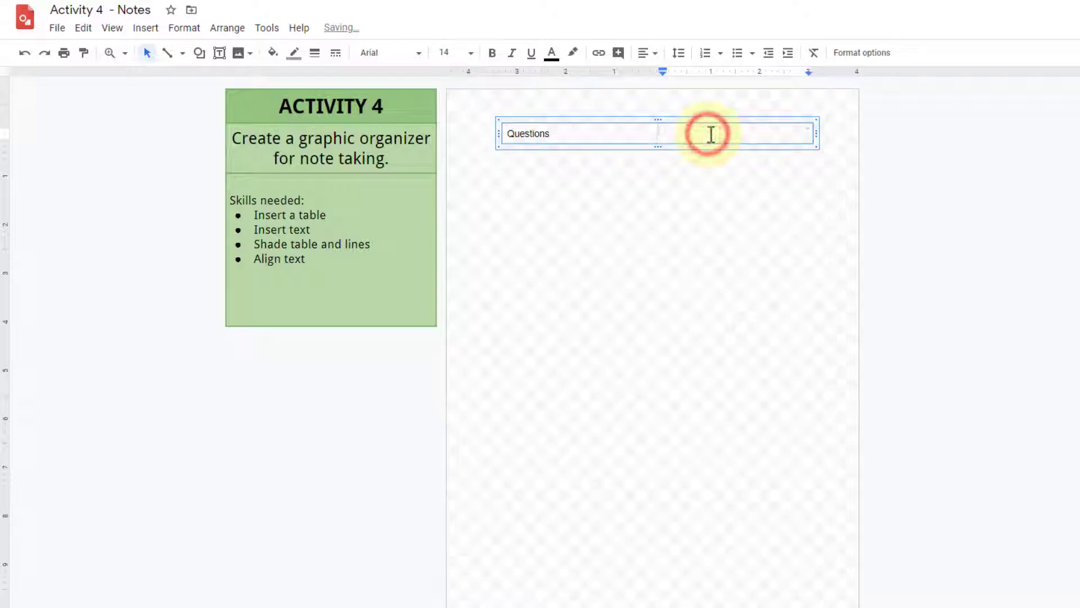
{"action": "type", "text": "Notes"}
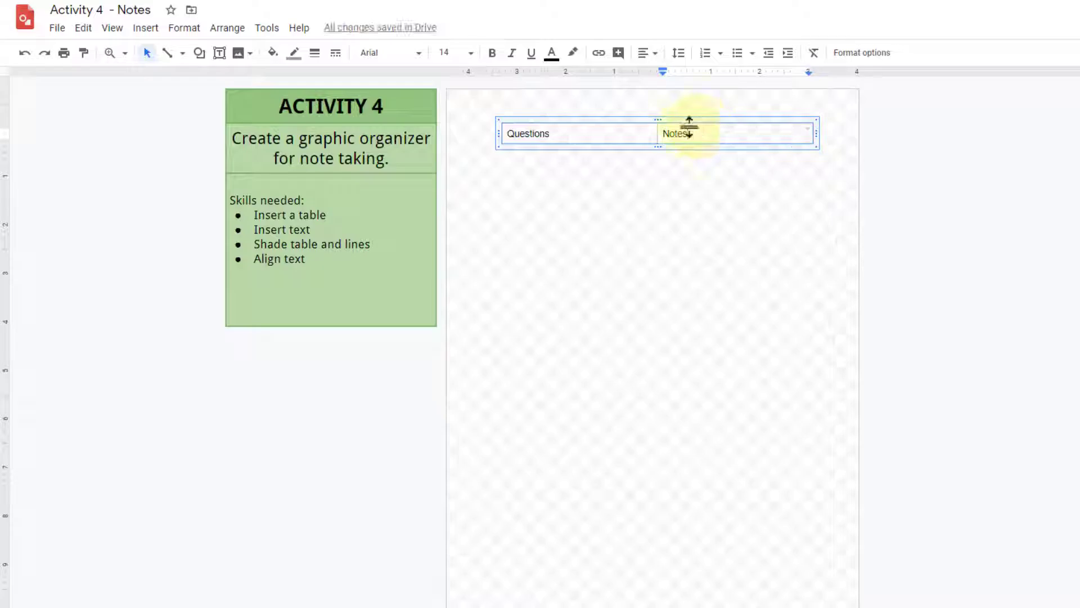
Insert a new table row below the Questions and Notes heading row
{"action": "right_click", "coordinate": [700, 135]}
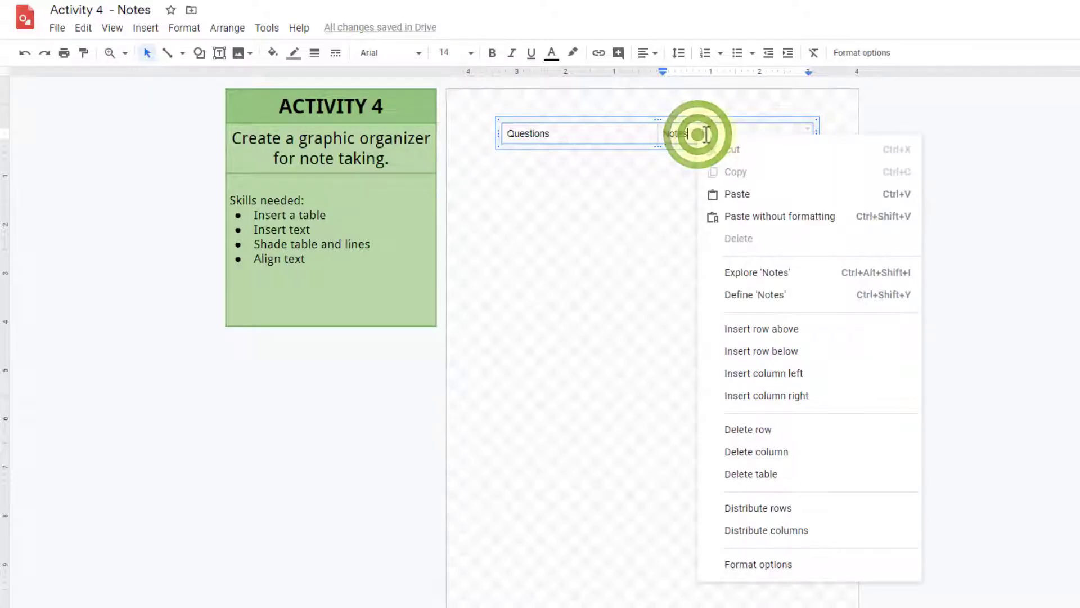
{"action": "left_click", "coordinate": [781, 351]}
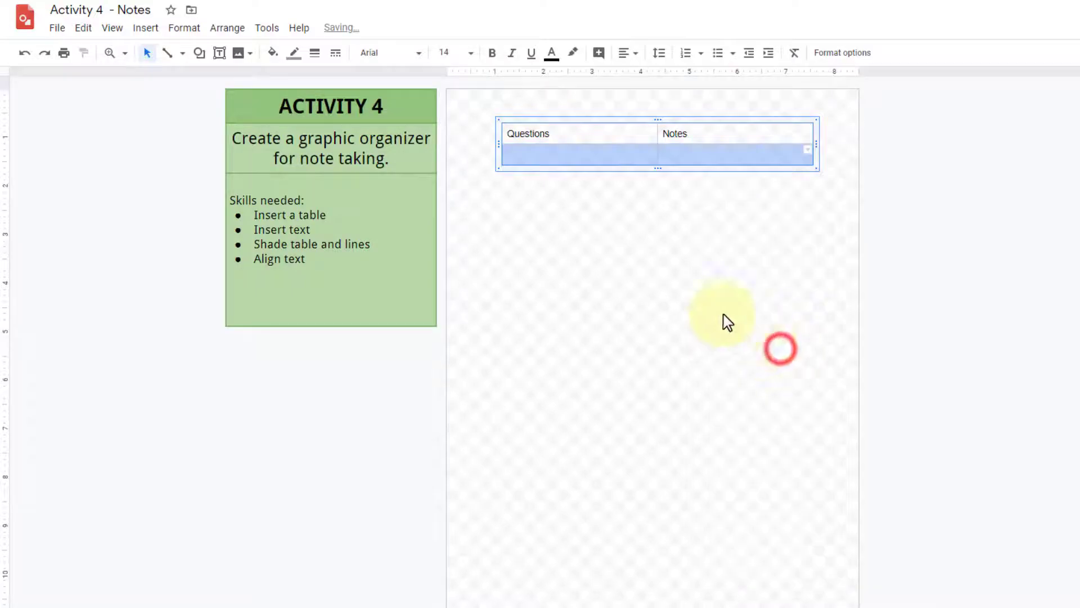
{"action": "left_click", "coordinate": [711, 155]}
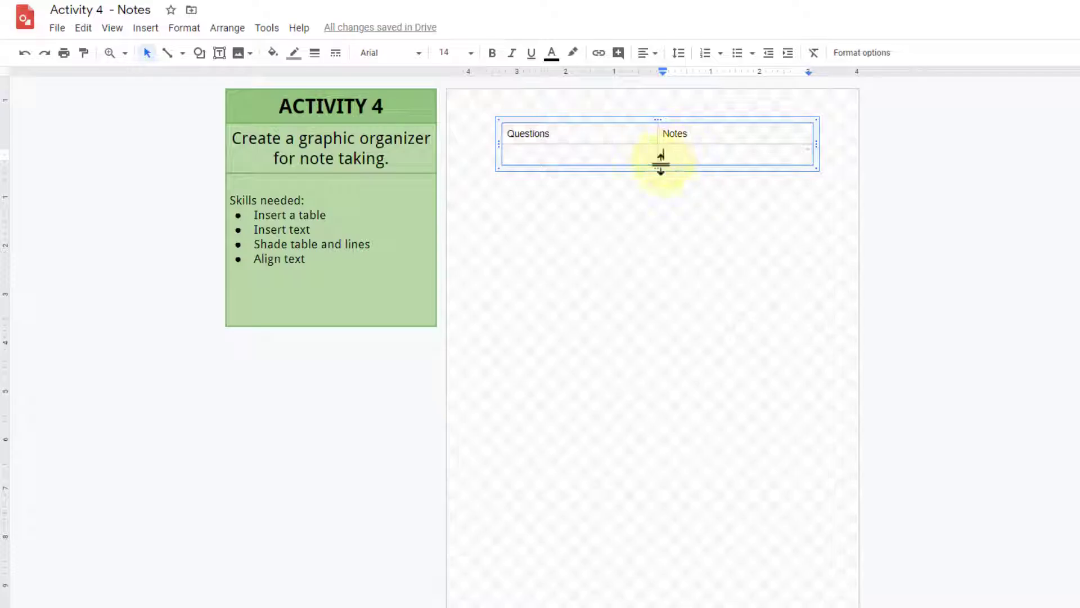
Stretch the table down most of the page and shrink the heading row to a narrow strip
{"action": "left_click_drag", "start_coordinate": [656, 169], "coordinate": [655, 507]}
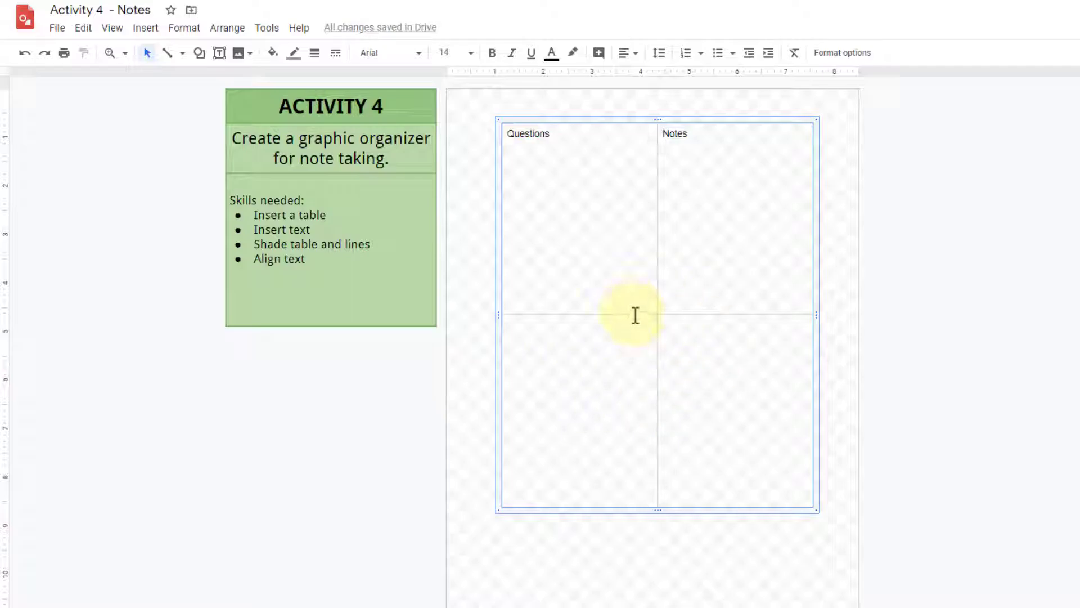
{"action": "left_click_drag", "start_coordinate": [635, 309], "coordinate": [638, 146]}
{"action": "left_click_drag", "start_coordinate": [653, 340], "coordinate": [653, 555]}
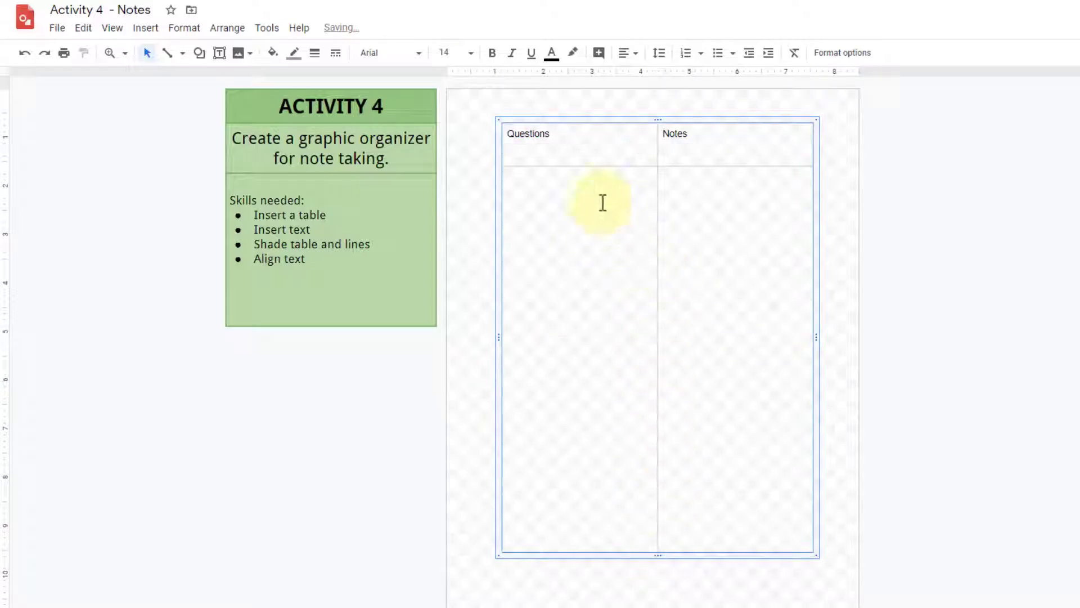
{"action": "left_click_drag", "start_coordinate": [625, 164], "coordinate": [627, 148]}
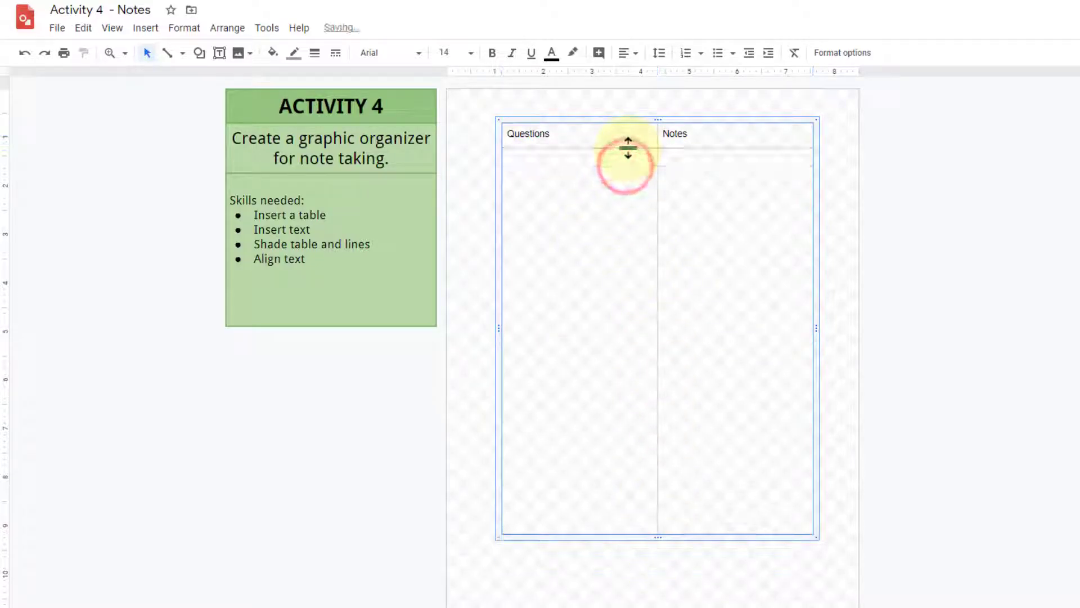
Insert another table row below the tall blank row
{"action": "left_click", "coordinate": [630, 516]}
{"action": "left_click", "coordinate": [630, 512]}
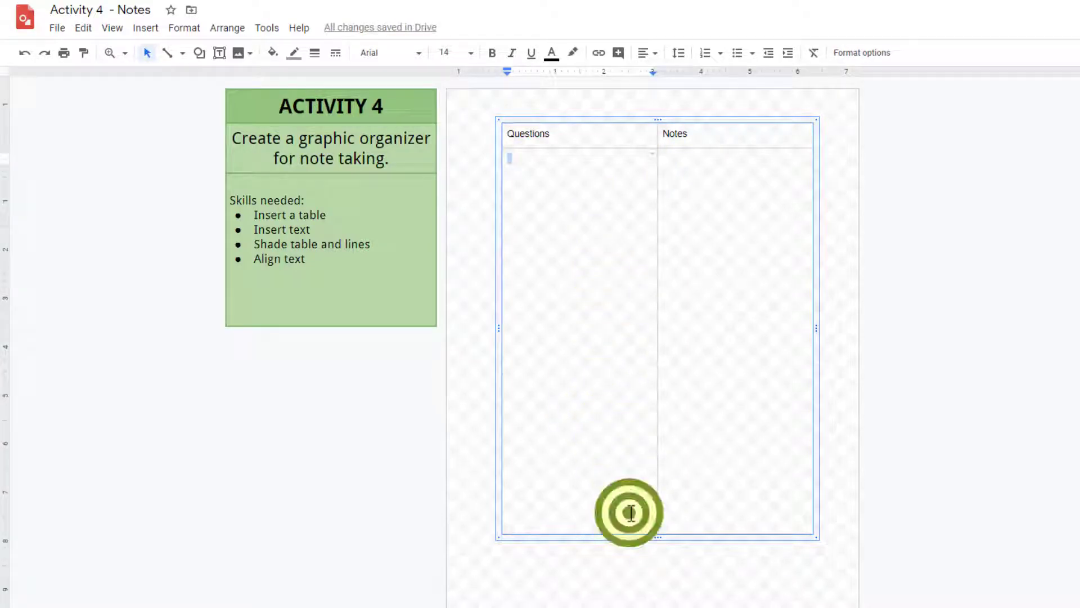
{"action": "right_click", "coordinate": [630, 512]}
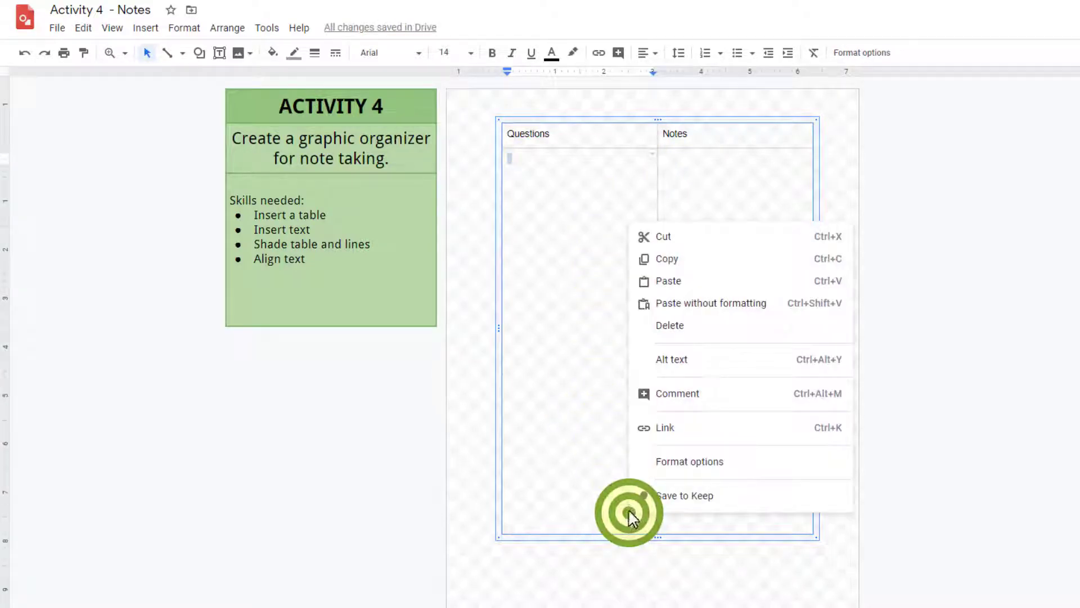
{"action": "left_click", "coordinate": [584, 430]}
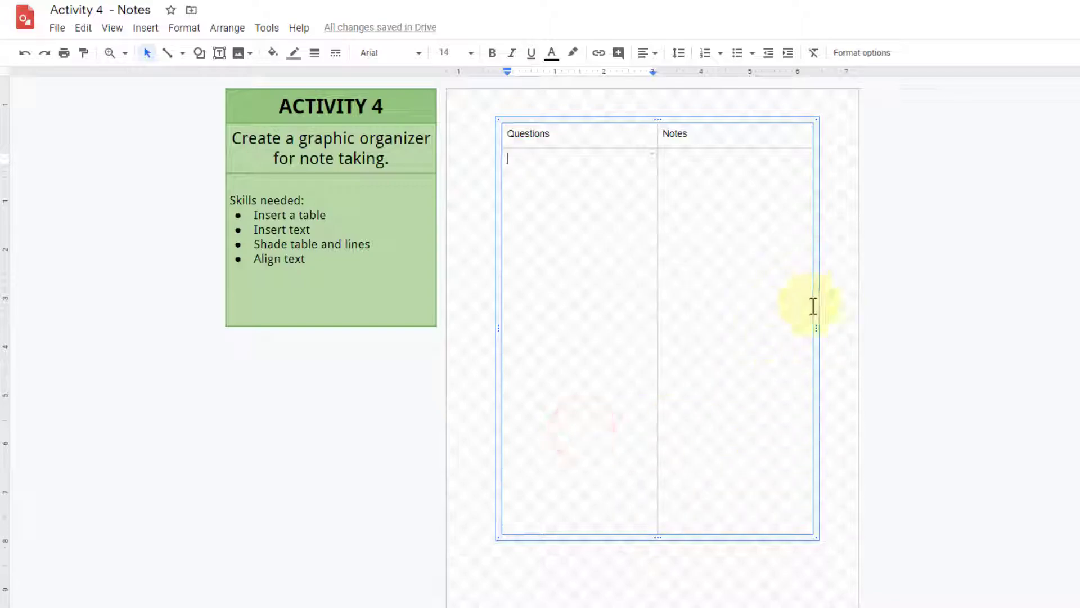
{"action": "right_click", "coordinate": [815, 310]}
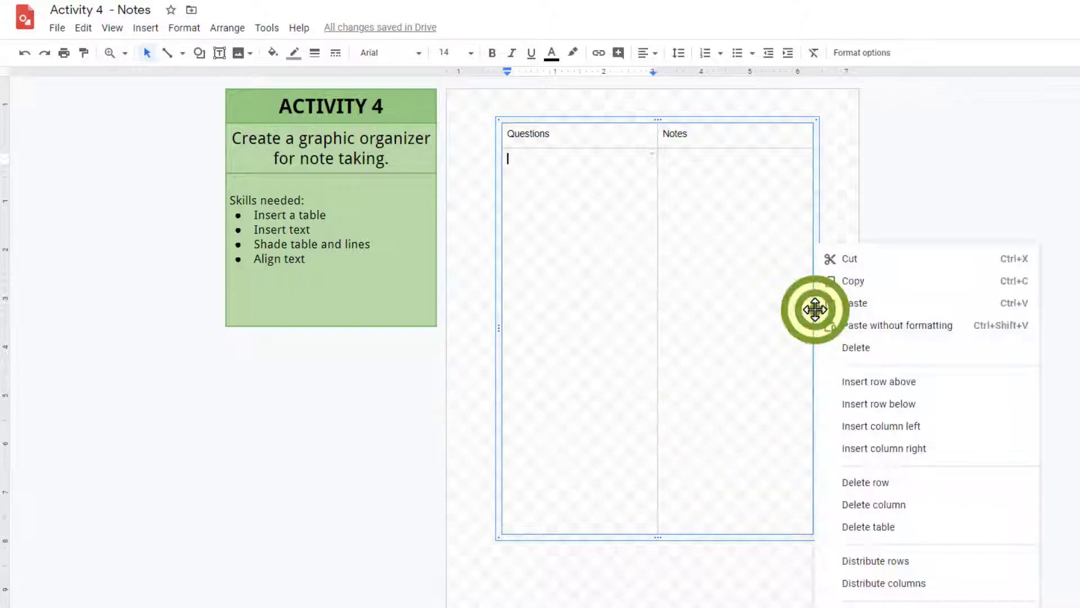
{"action": "left_click", "coordinate": [854, 404]}
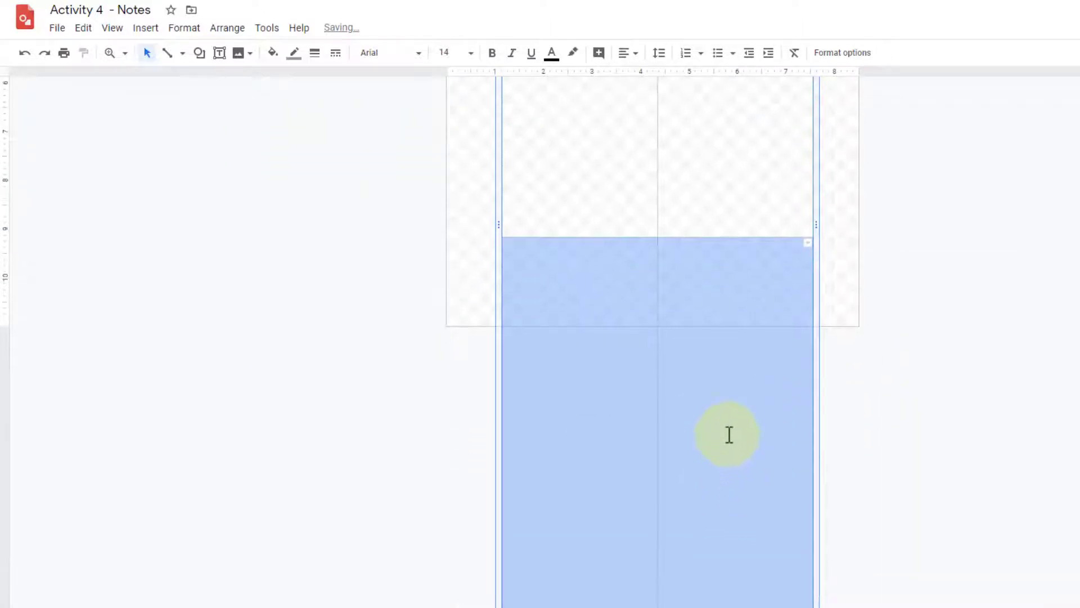
Reduce the table's height so that the three rows fit within the page
{"action": "scroll", "coordinate": [730, 439], "scroll_direction": "up", "scroll_amount": 5}
{"action": "scroll", "coordinate": [633, 264], "scroll_direction": "down", "scroll_amount": 4}
{"action": "scroll", "coordinate": [645, 306], "scroll_direction": "down", "scroll_amount": 1}
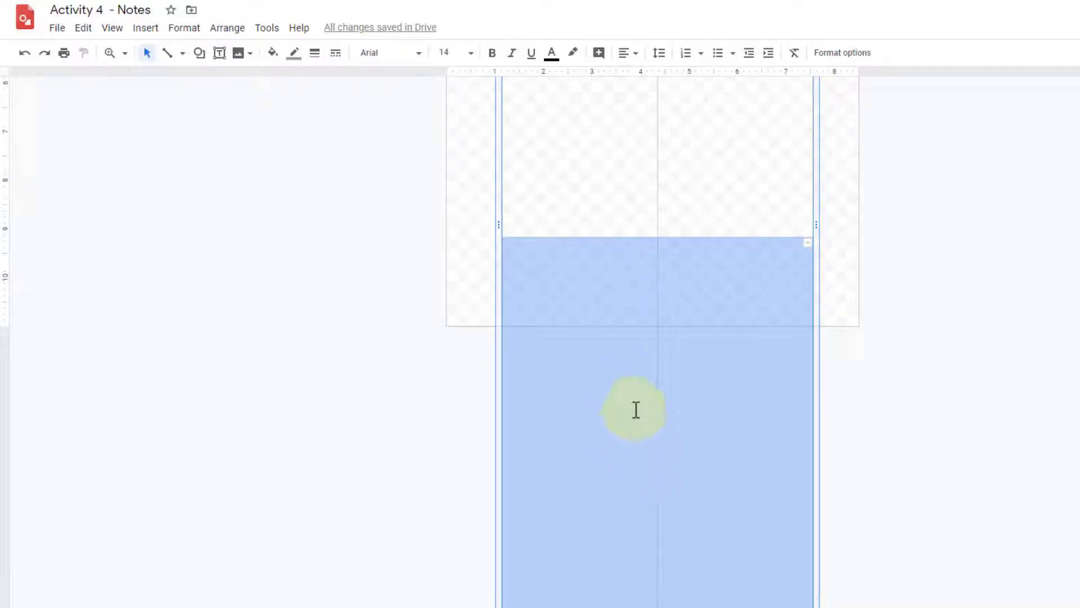
{"action": "left_click_drag", "start_coordinate": [658, 607], "coordinate": [651, 433]}
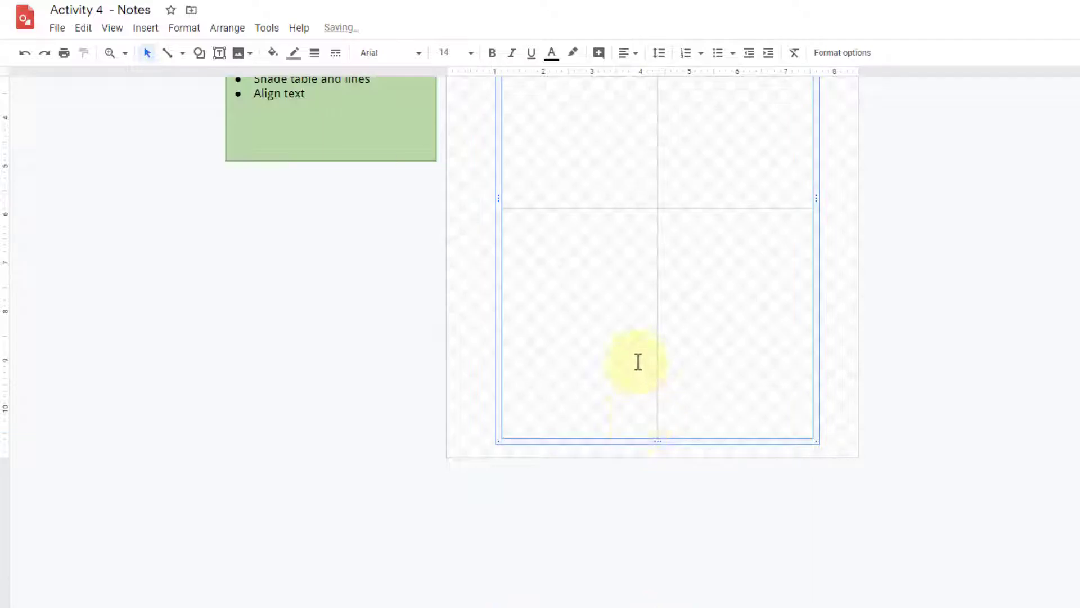
Enlarge the middle row by moving the border above the bottom row down near the page's lower edge
{"action": "scroll", "coordinate": [638, 362], "scroll_direction": "up", "scroll_amount": 3}
{"action": "scroll", "coordinate": [653, 371], "scroll_direction": "down", "scroll_amount": 1}
{"action": "left_click_drag", "start_coordinate": [640, 304], "coordinate": [656, 487]}
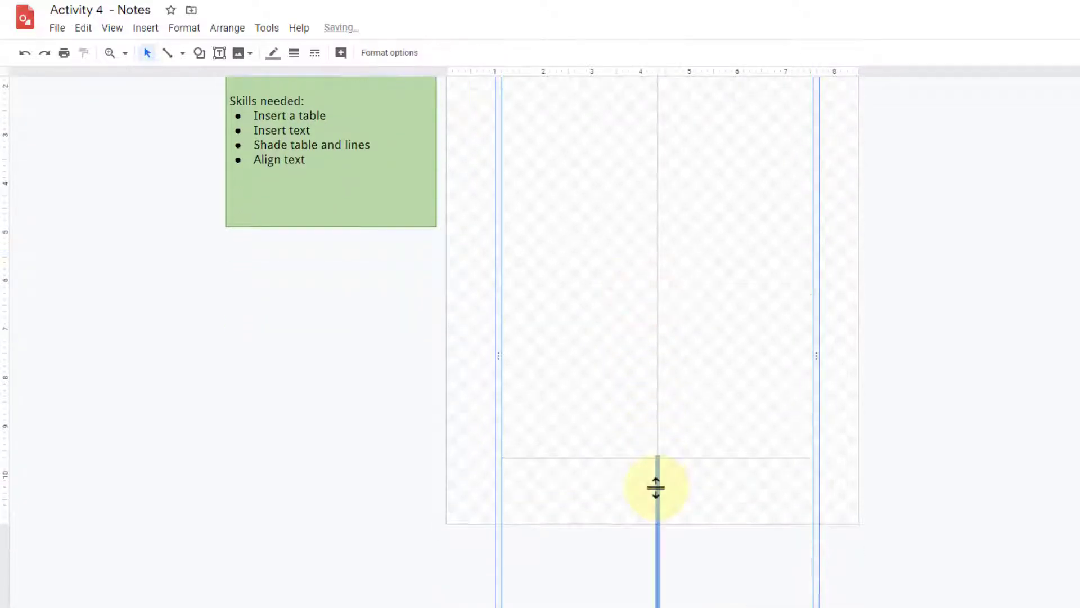
Bring the overhanging bottom edge of the table back up inside the page
{"action": "scroll", "coordinate": [665, 482], "scroll_direction": "up", "scroll_amount": 2}
{"action": "scroll", "coordinate": [666, 480], "scroll_direction": "down", "scroll_amount": 3}
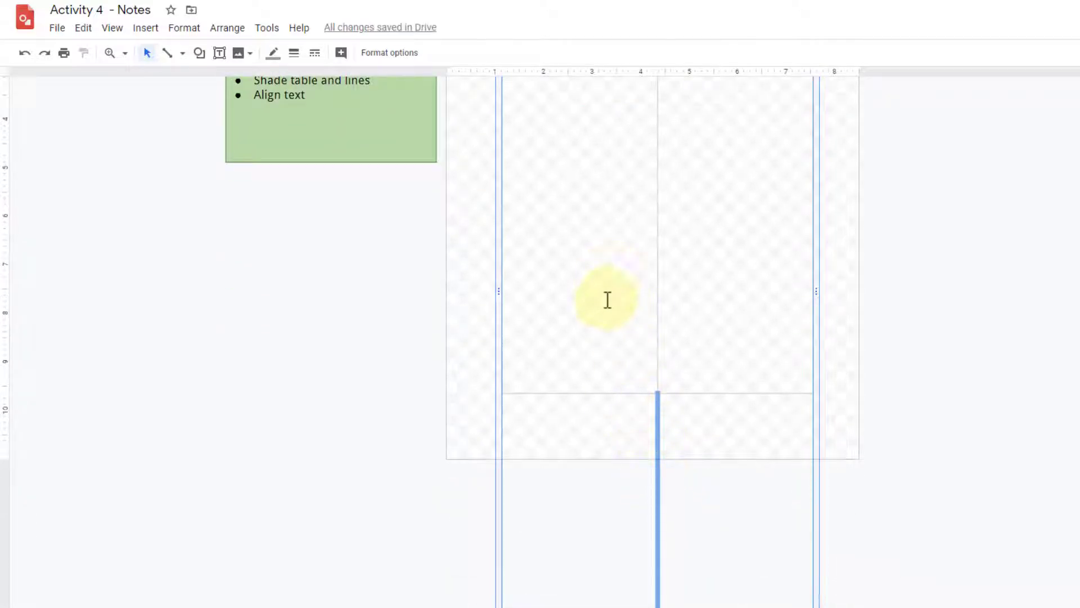
{"action": "scroll", "coordinate": [608, 284], "scroll_direction": "up", "scroll_amount": 3}
{"action": "scroll", "coordinate": [609, 281], "scroll_direction": "down", "scroll_amount": 3}
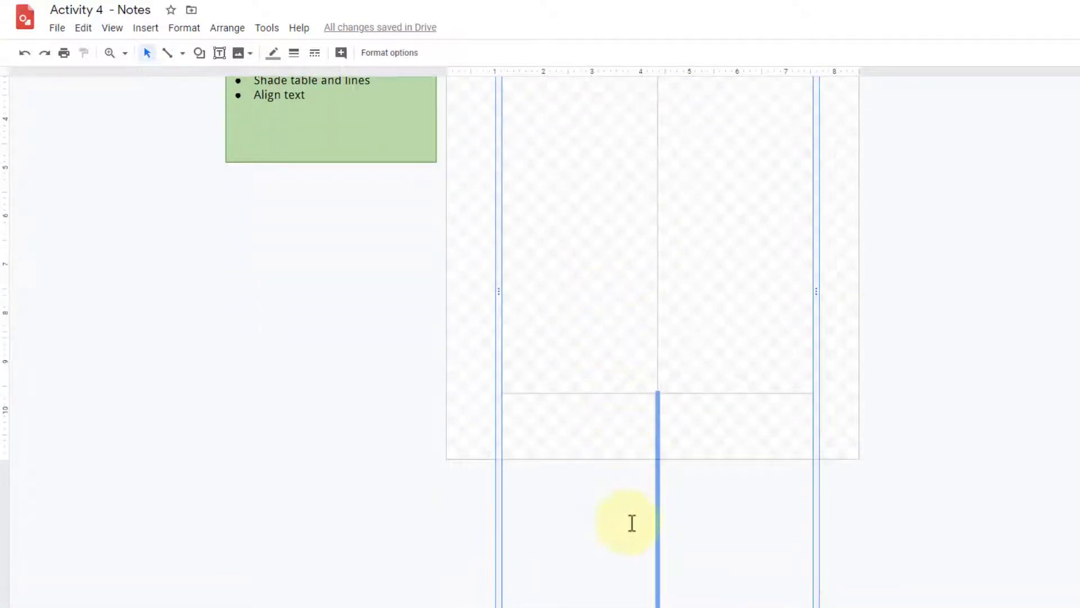
{"action": "scroll", "coordinate": [660, 585], "scroll_direction": "up", "scroll_amount": 1}
{"action": "left_click_drag", "start_coordinate": [661, 574], "coordinate": [658, 381]}
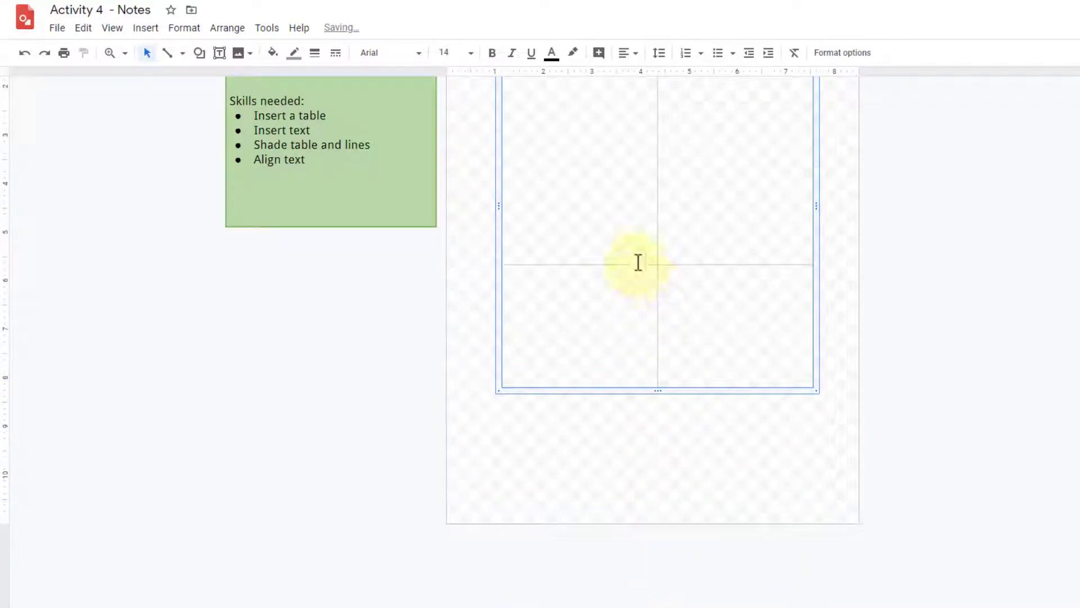
Lower the border between the middle and bottom rows, and shorten the table to end just above the page's lower edge
{"action": "left_click_drag", "start_coordinate": [635, 264], "coordinate": [639, 345]}
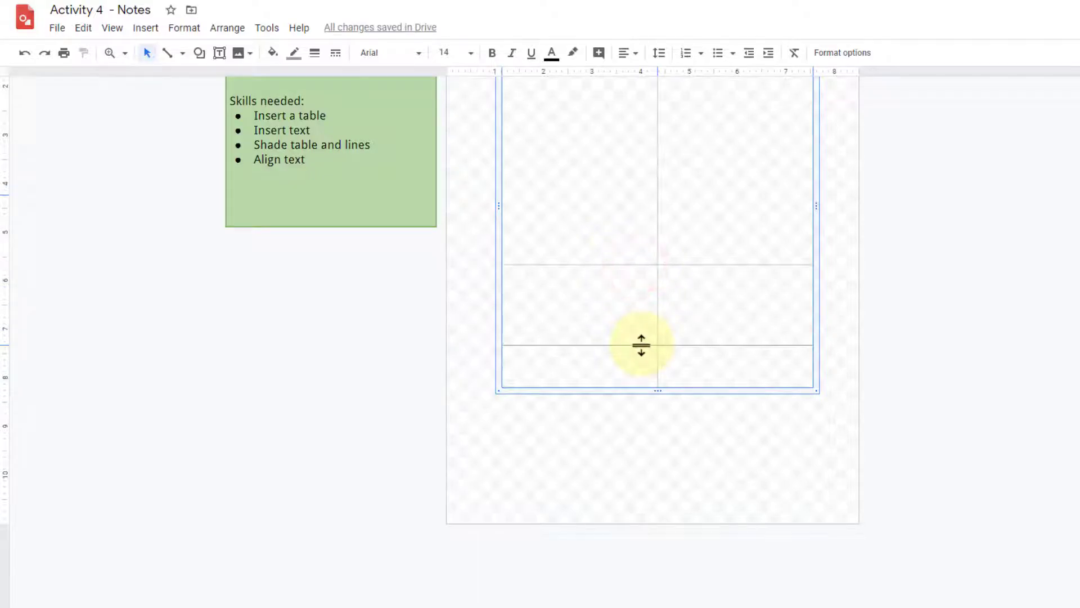
{"action": "scroll", "coordinate": [642, 345], "scroll_direction": "up", "scroll_amount": 2}
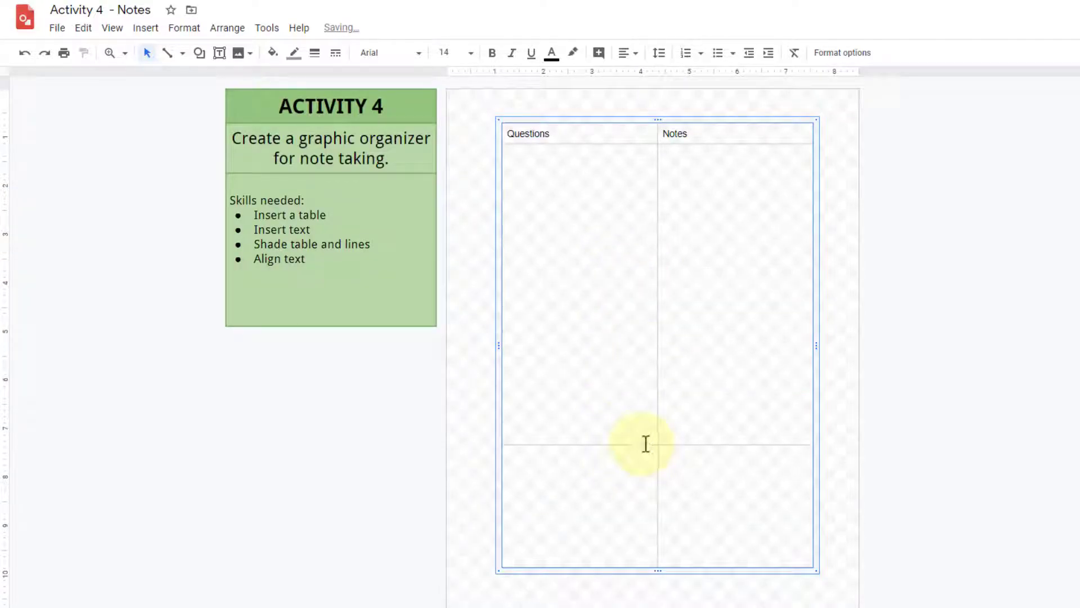
{"action": "left_click_drag", "start_coordinate": [645, 444], "coordinate": [648, 534]}
{"action": "scroll", "coordinate": [650, 540], "scroll_direction": "down", "scroll_amount": 1}
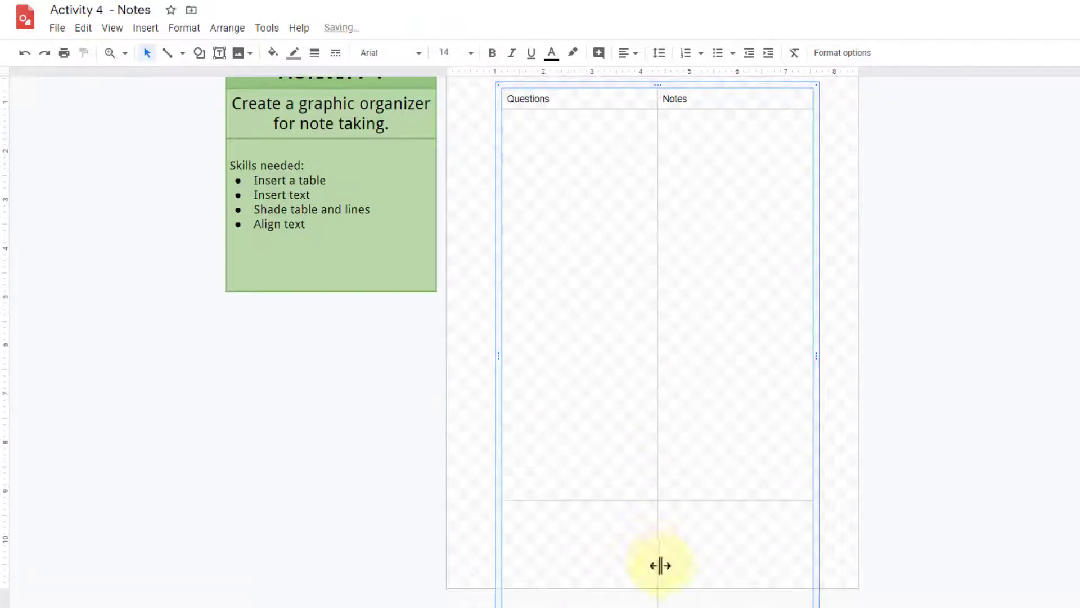
{"action": "left_click", "coordinate": [615, 555]}
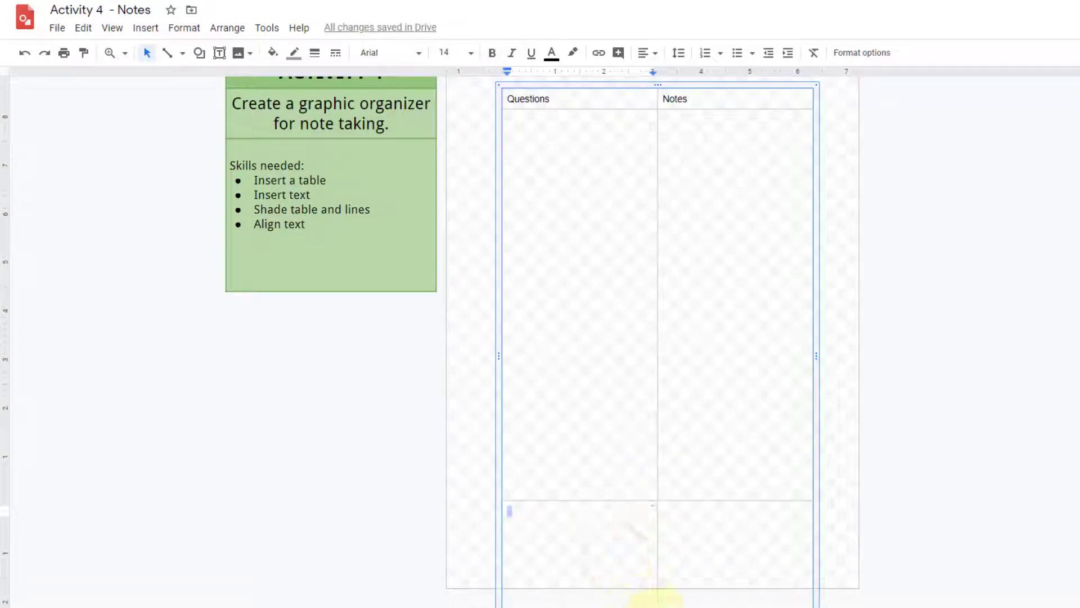
{"action": "left_click_drag", "start_coordinate": [659, 605], "coordinate": [665, 579]}
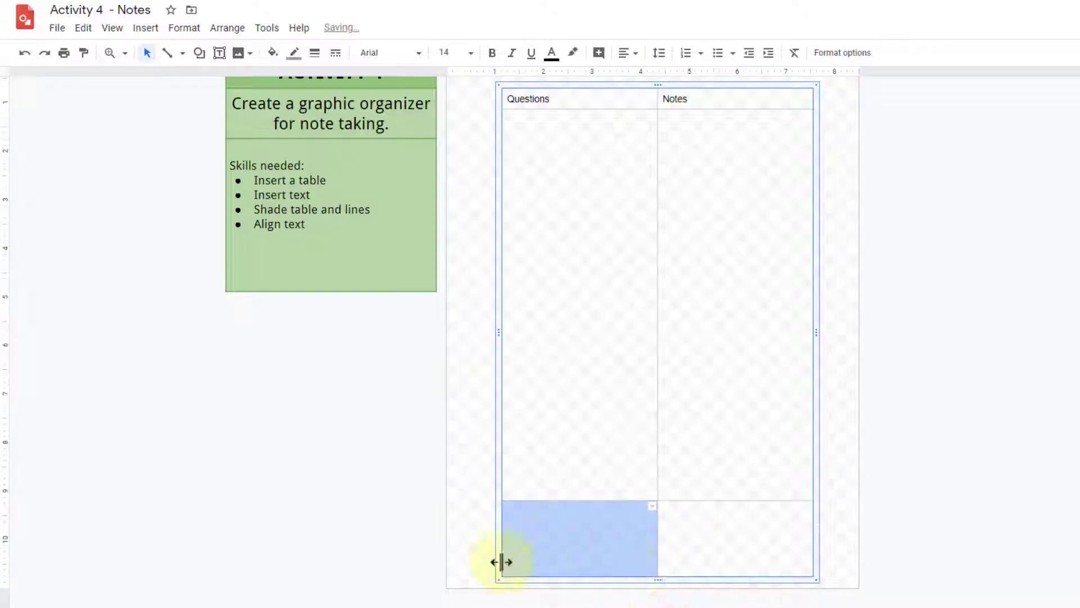
Merge the two cells of the table's bottom row into a single cell
{"action": "left_click", "coordinate": [467, 554]}
{"action": "left_click", "coordinate": [555, 525]}
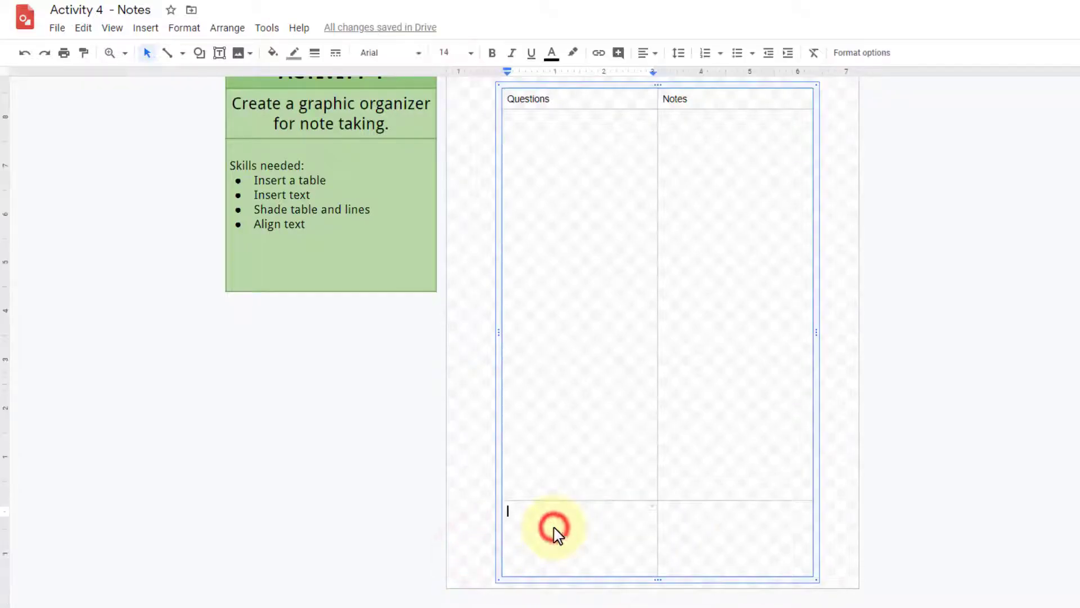
{"action": "left_click_drag", "start_coordinate": [594, 526], "coordinate": [677, 535]}
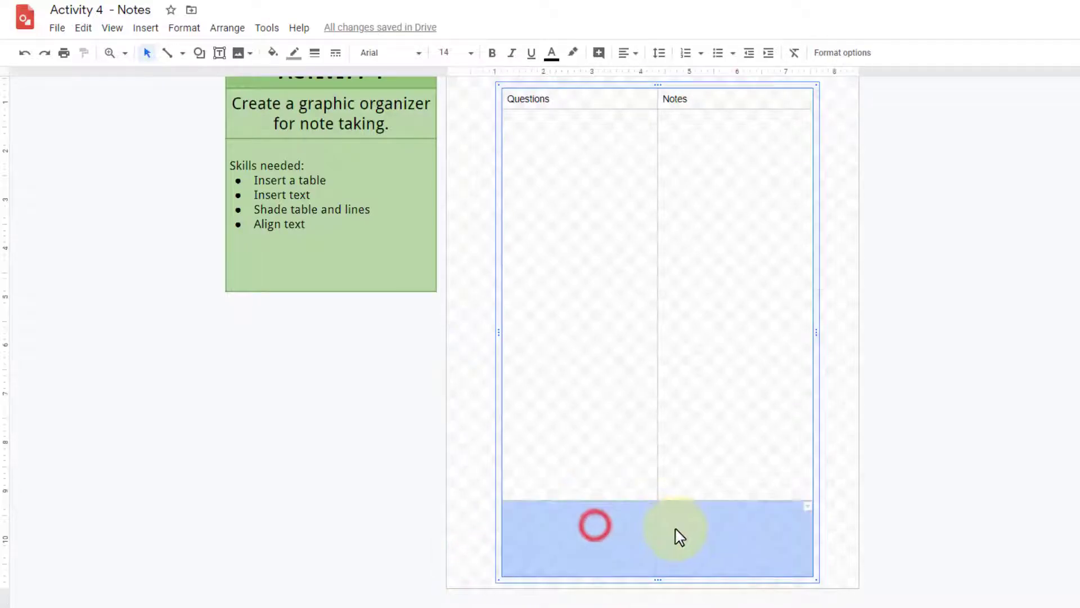
{"action": "right_click", "coordinate": [619, 526]}
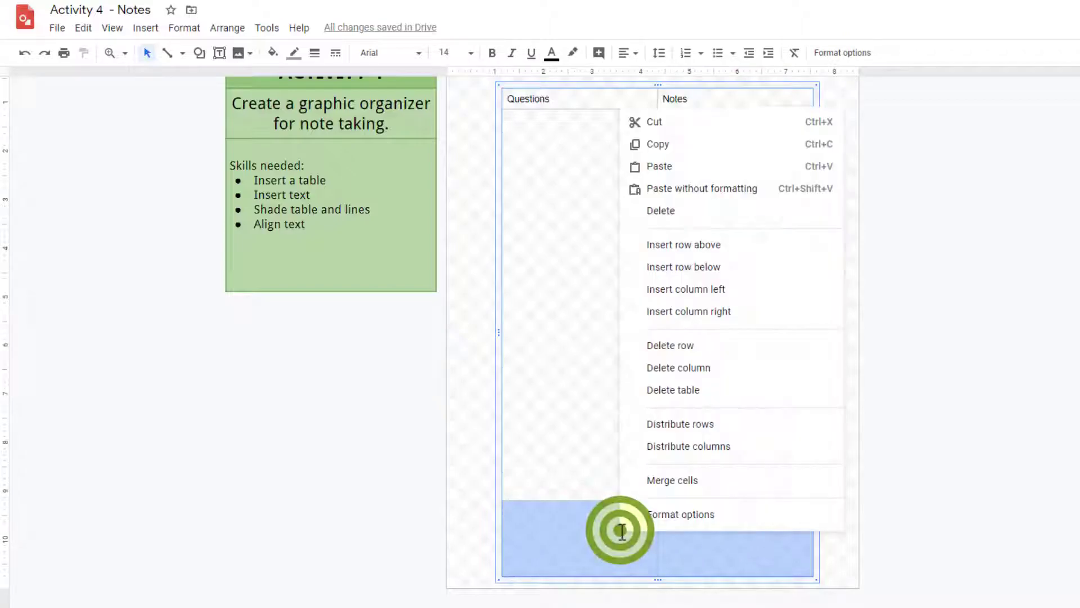
{"action": "left_click", "coordinate": [666, 484]}
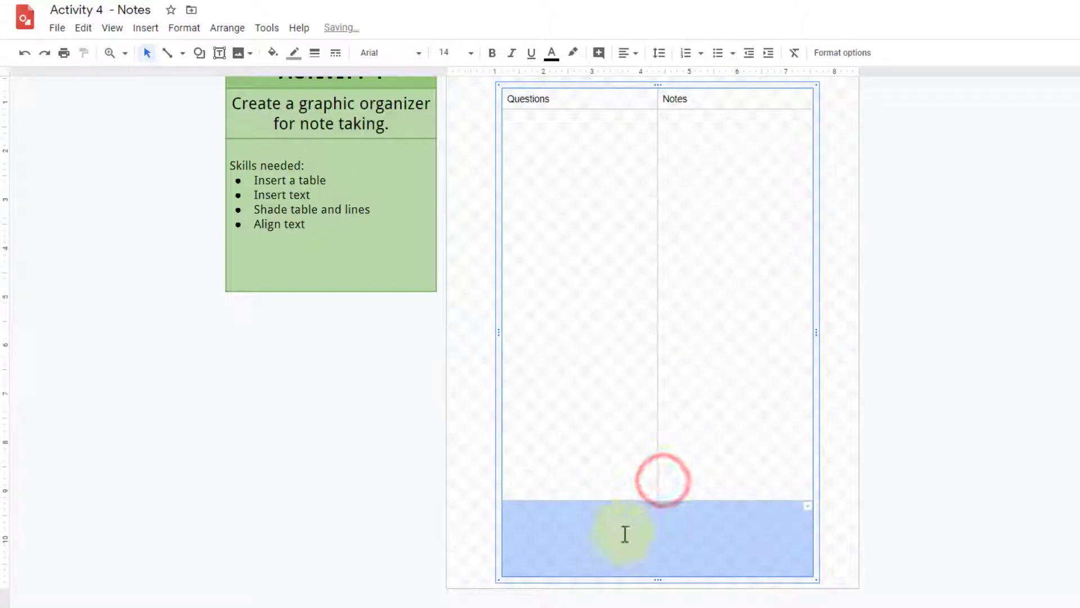
Label the merged bottom cell Summary
{"action": "left_click", "coordinate": [621, 527]}
{"action": "type", "text": "s"}
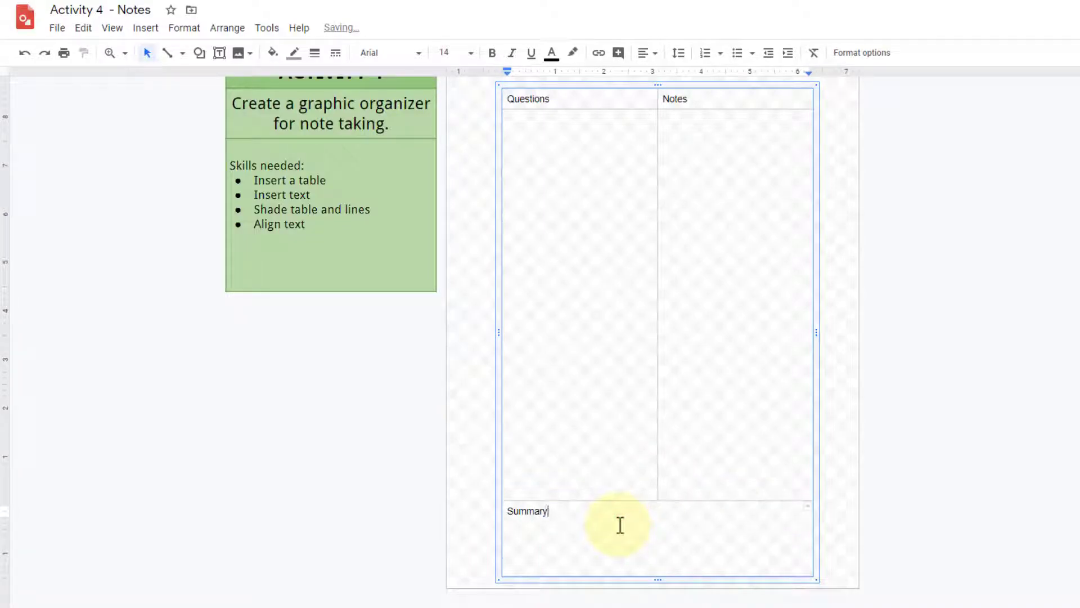
{"action": "right_click", "coordinate": [621, 524]}
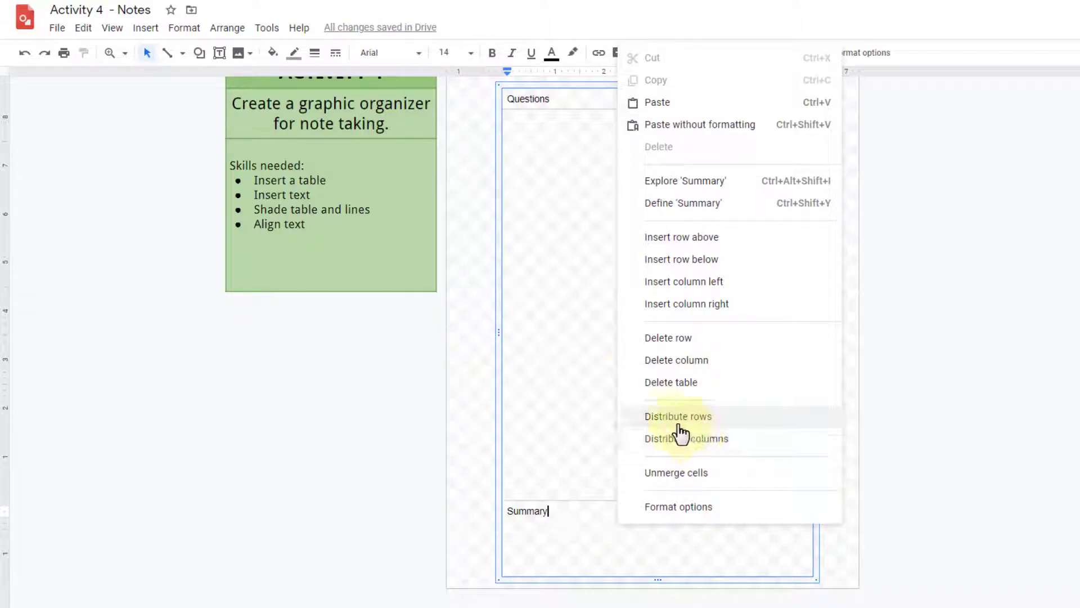
{"action": "left_click", "coordinate": [571, 378]}
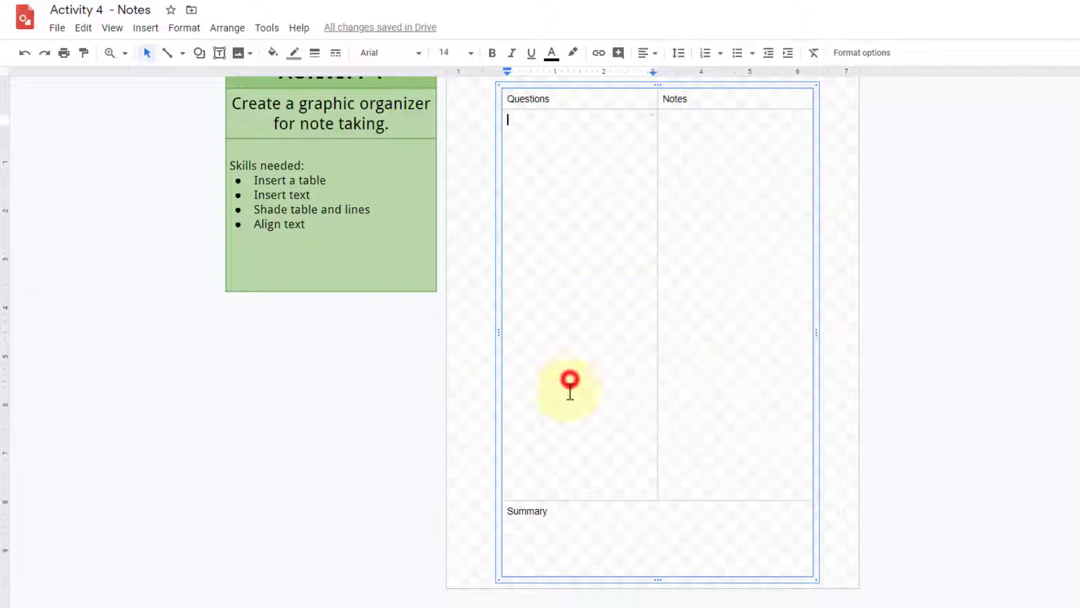
Change the font of all the text in the table to Lemon
{"action": "left_click_drag", "start_coordinate": [599, 529], "coordinate": [516, 101]}
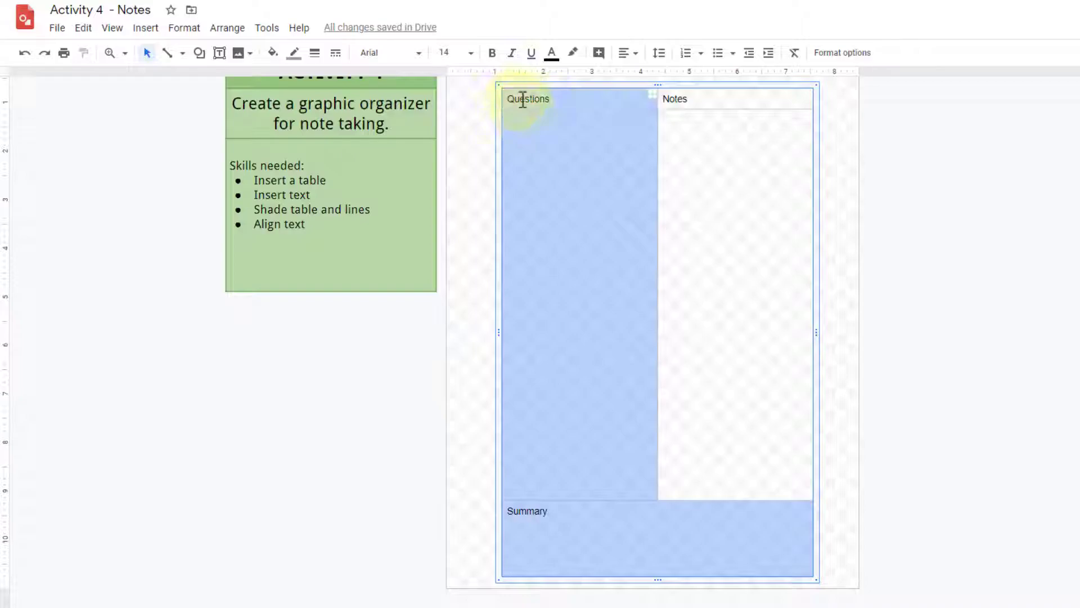
{"action": "key", "text": "ctrl+a"}
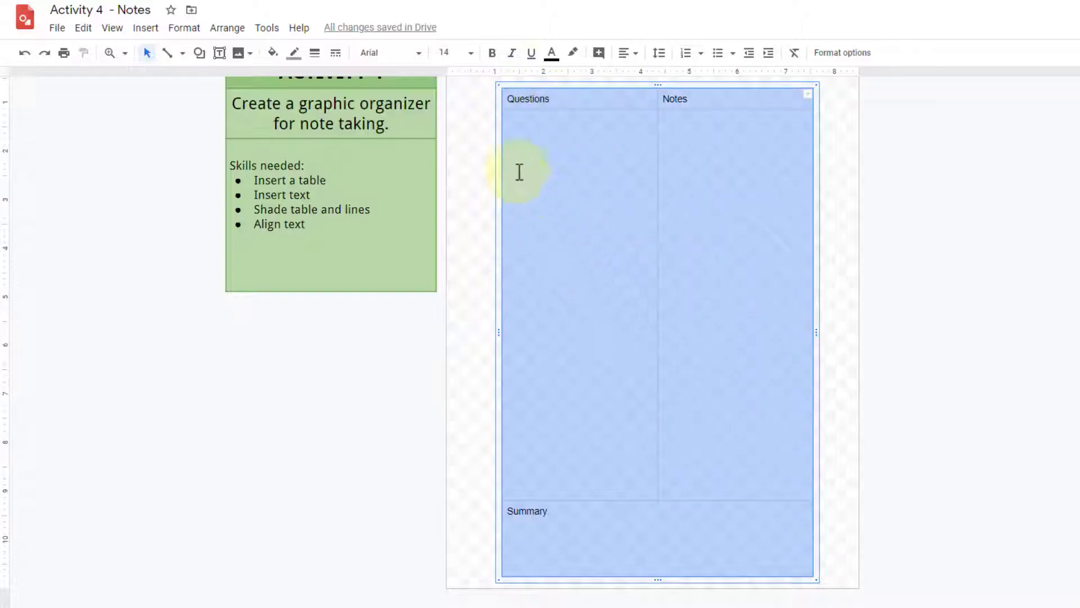
{"action": "left_click", "coordinate": [418, 53]}
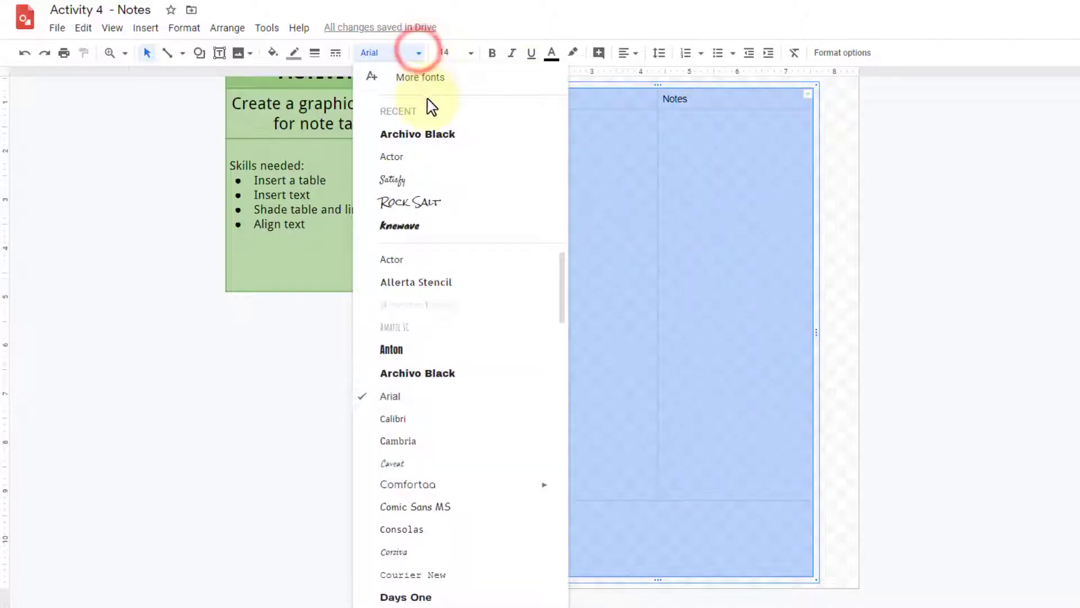
{"action": "scroll", "coordinate": [451, 394], "scroll_direction": "down", "scroll_amount": 6}
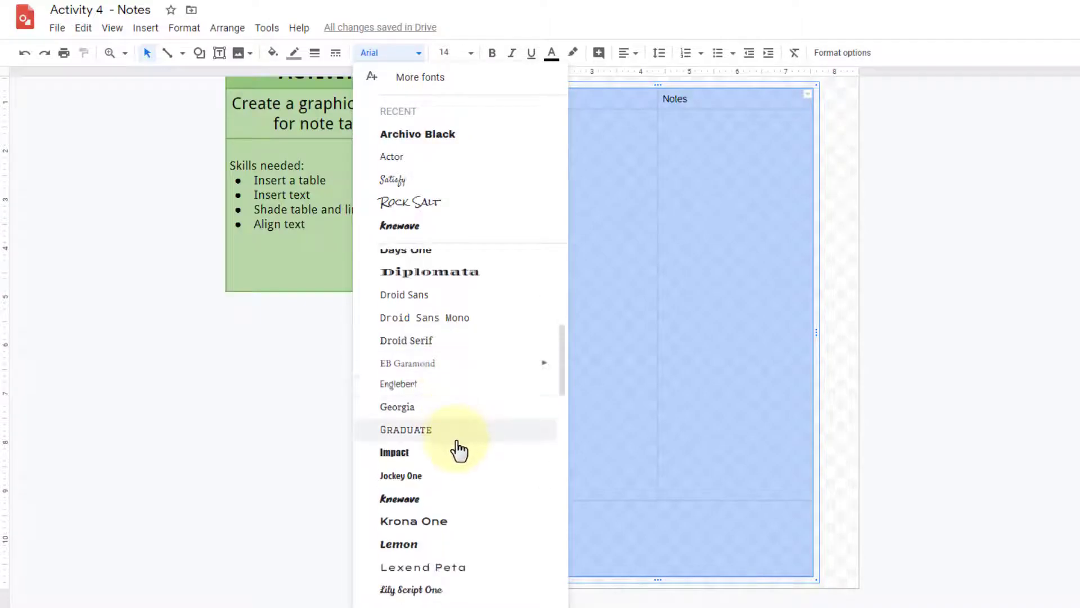
{"action": "scroll", "coordinate": [458, 405], "scroll_direction": "down", "scroll_amount": 3}
{"action": "left_click", "coordinate": [442, 406]}
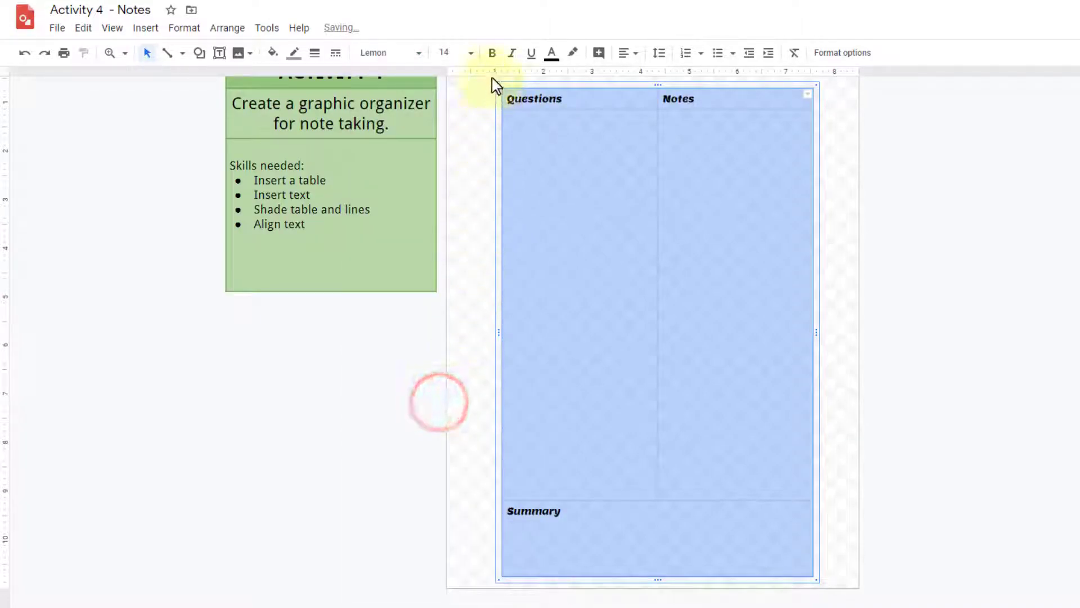
Set the font size of all the table text to 30
{"action": "left_click", "coordinate": [471, 53]}
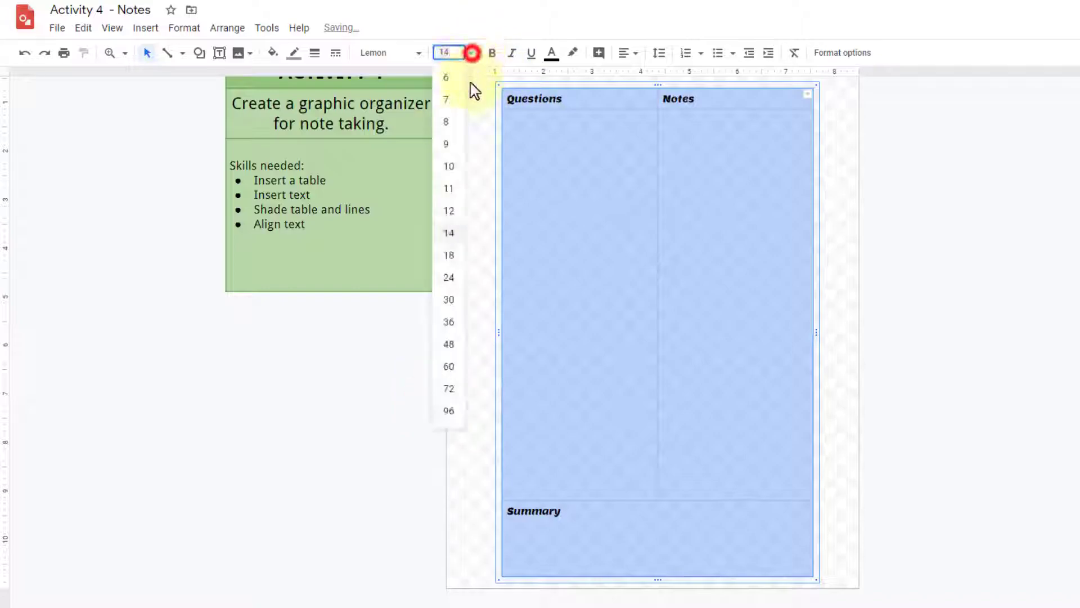
{"action": "left_click", "coordinate": [450, 300]}
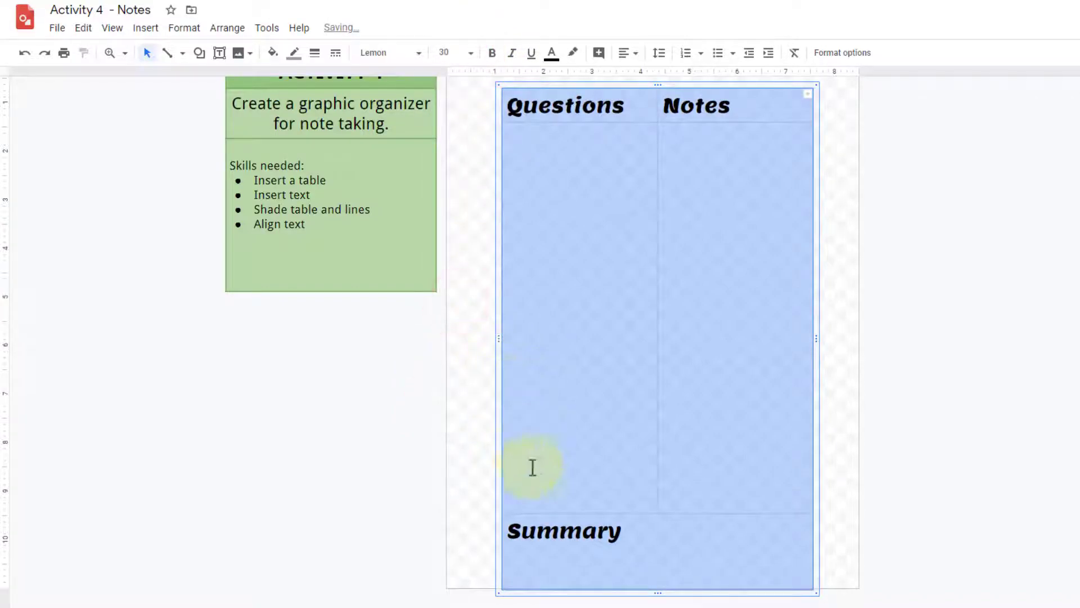
{"action": "left_click", "coordinate": [482, 480]}
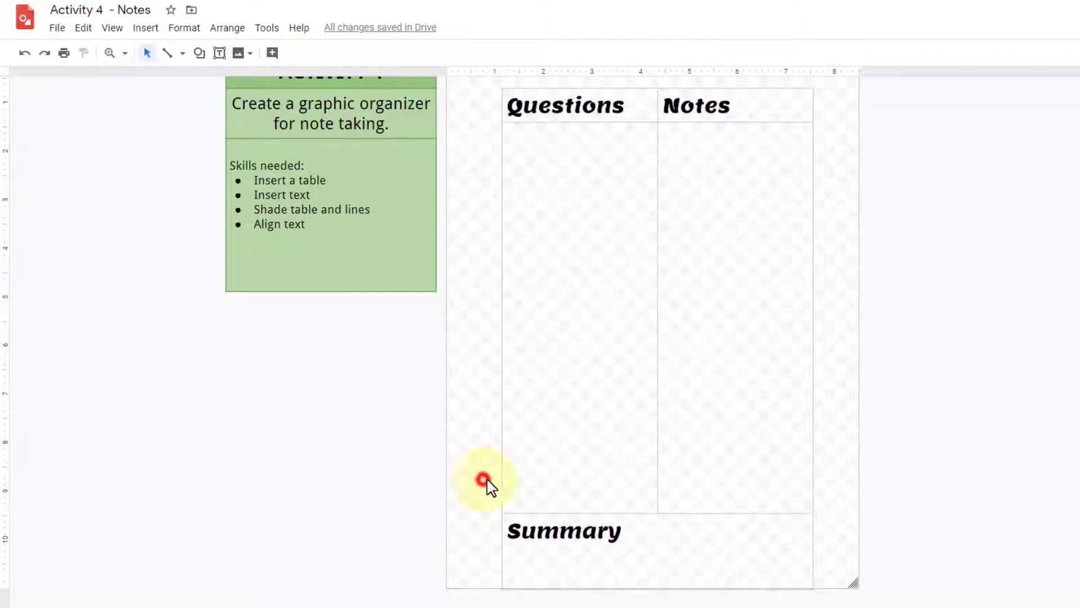
Narrow the Questions column in favour of Notes, and widen the table on both sides to nearly the full page width
{"action": "left_click", "coordinate": [657, 513]}
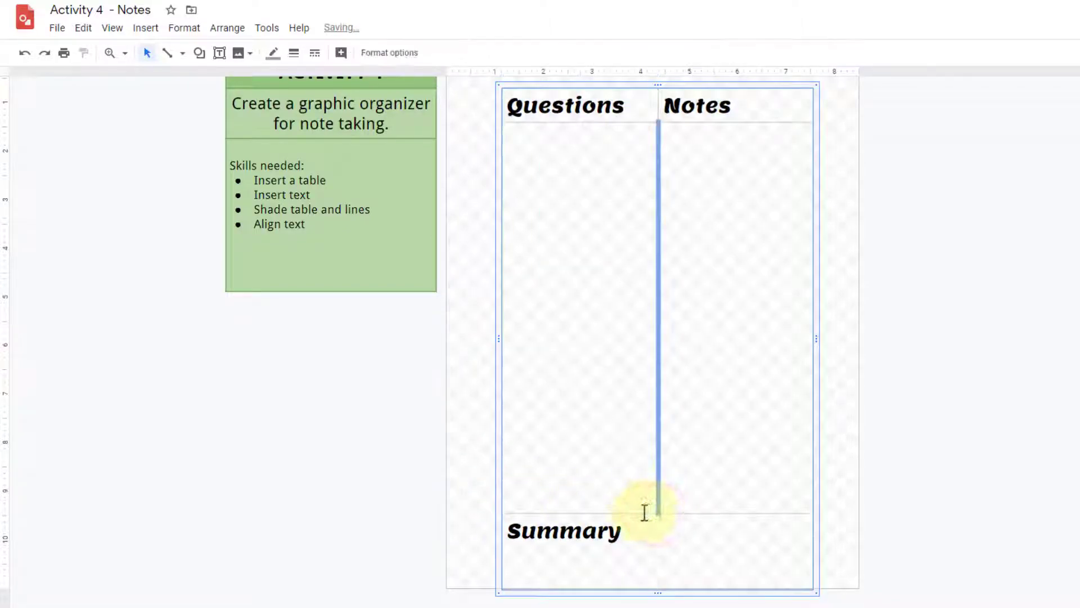
{"action": "left_click_drag", "start_coordinate": [660, 504], "coordinate": [618, 499]}
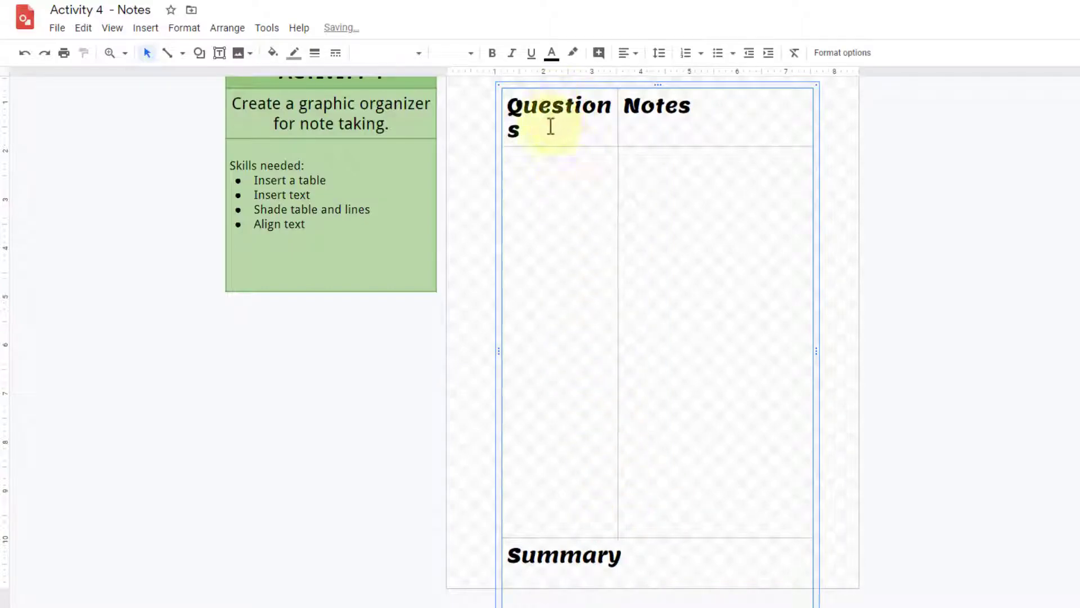
{"action": "left_click_drag", "start_coordinate": [499, 351], "coordinate": [454, 337]}
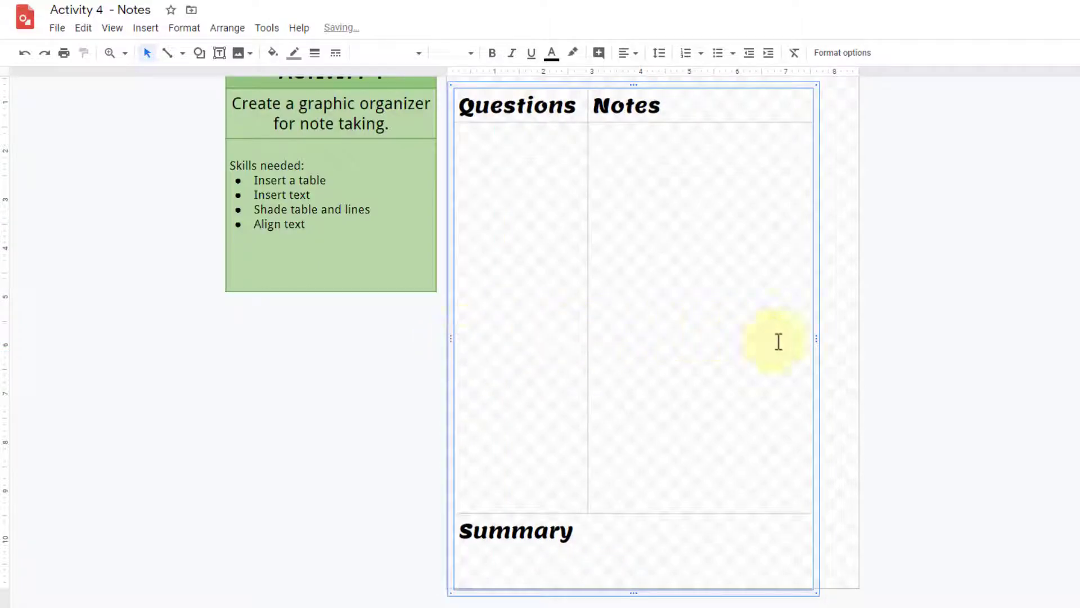
{"action": "left_click_drag", "start_coordinate": [816, 335], "coordinate": [838, 334]}
{"action": "scroll", "coordinate": [729, 251], "scroll_direction": "up", "scroll_amount": 1}
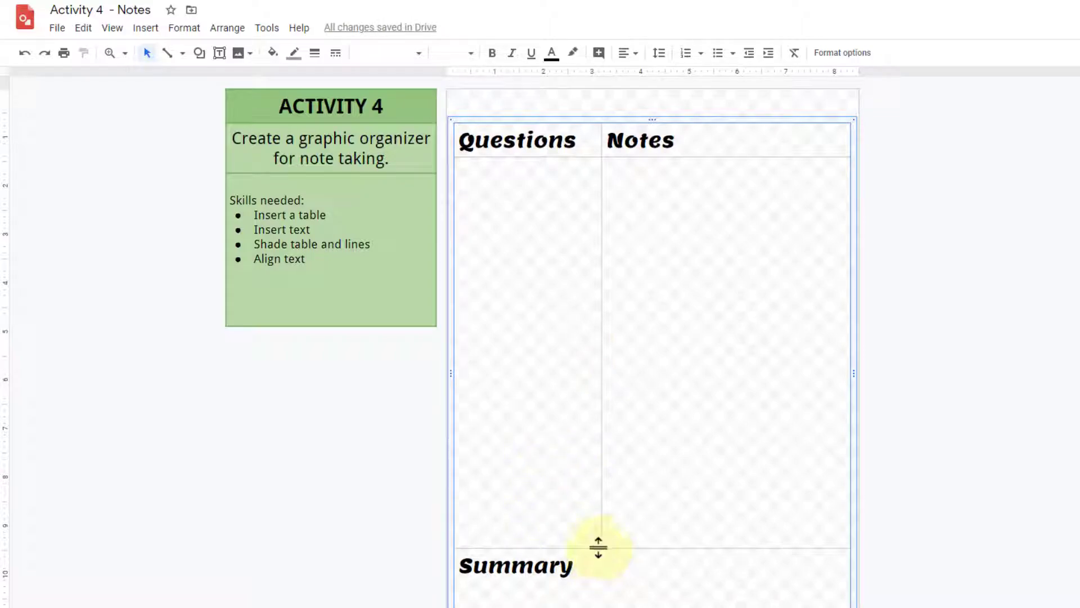
{"action": "scroll", "coordinate": [598, 547], "scroll_direction": "down", "scroll_amount": 1}
Raise the border above the Summary row so that the table ends inside the page
{"action": "left_click", "coordinate": [576, 535]}
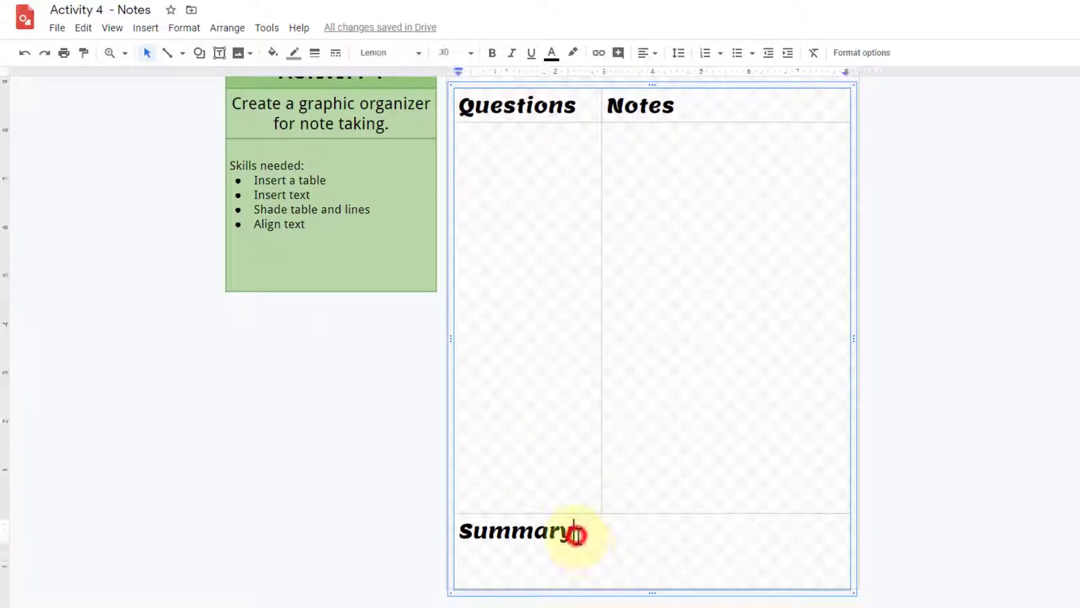
{"action": "left_click_drag", "start_coordinate": [576, 535], "coordinate": [457, 532]}
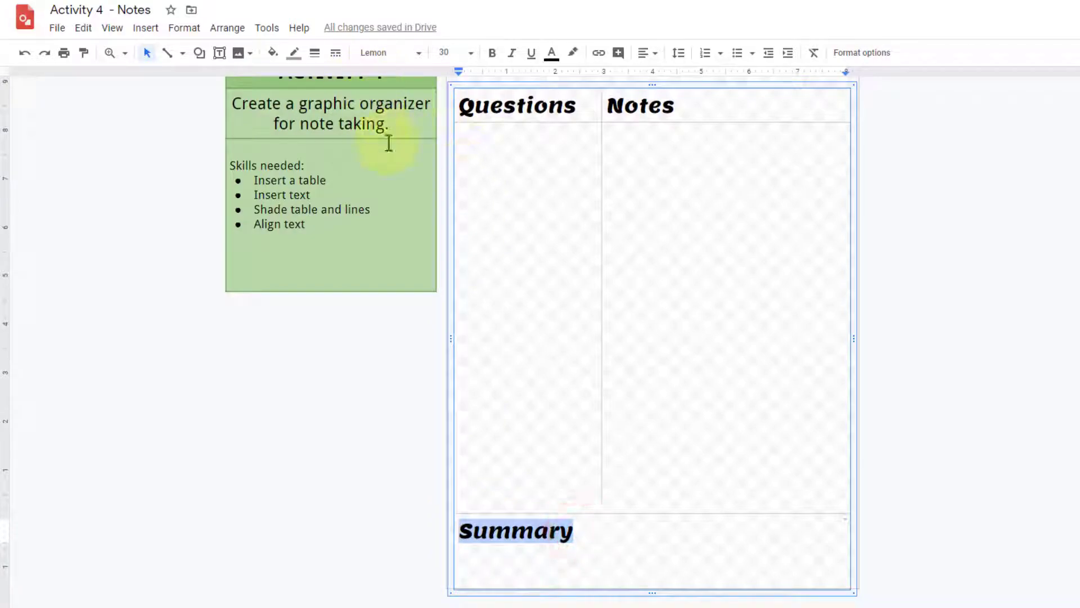
{"action": "left_click_drag", "start_coordinate": [594, 512], "coordinate": [450, 502]}
{"action": "left_click", "coordinate": [580, 514]}
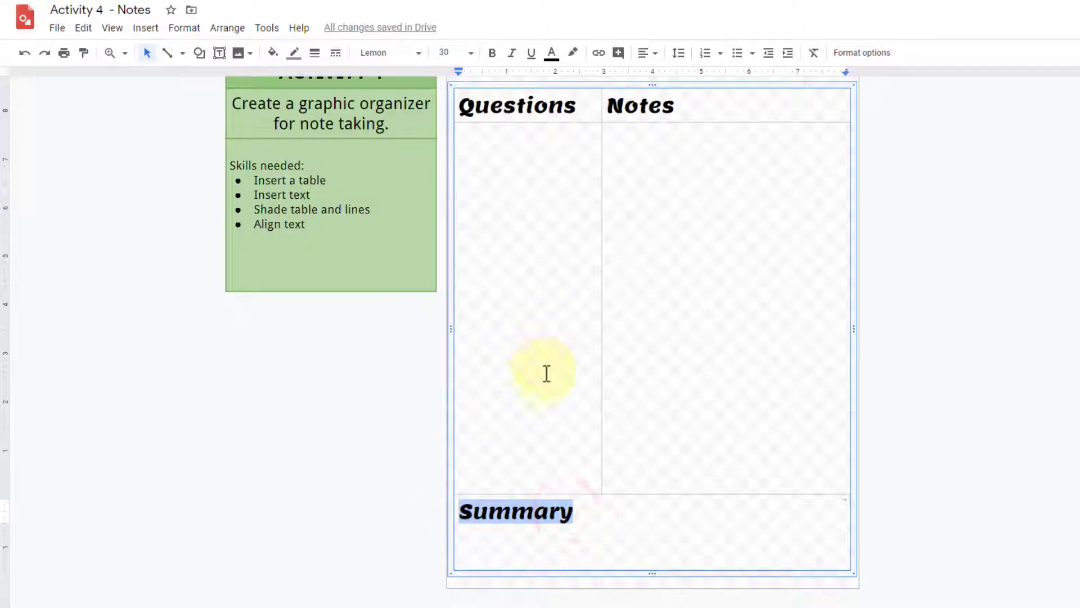
{"action": "left_click", "coordinate": [640, 376]}
Set the font size of all the text in the table to 14
{"action": "left_click_drag", "start_coordinate": [608, 510], "coordinate": [463, 116]}
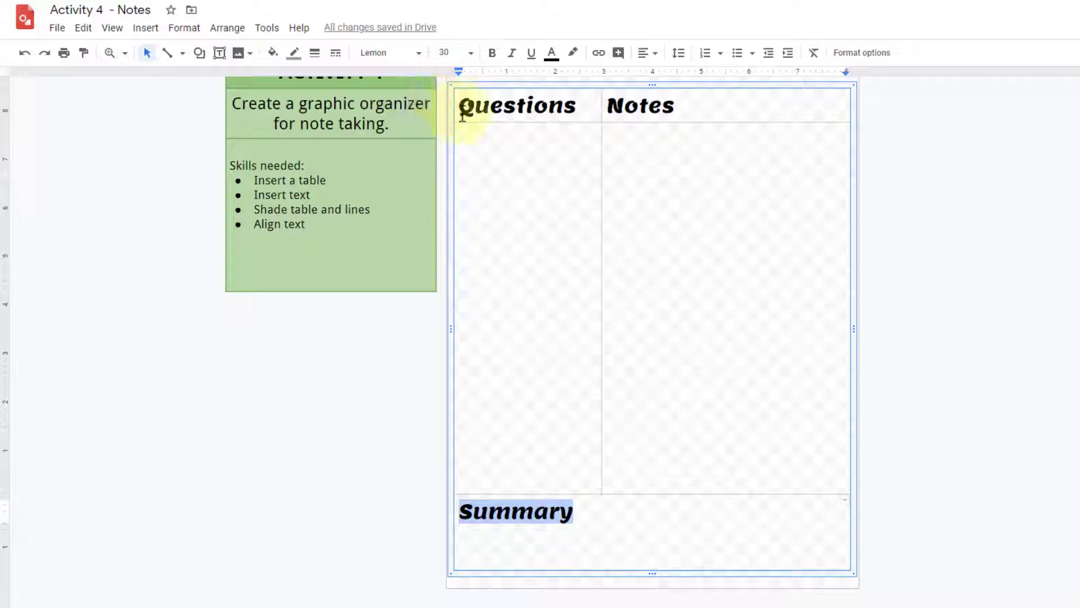
{"action": "left_click", "coordinate": [466, 107], "text": "shift"}
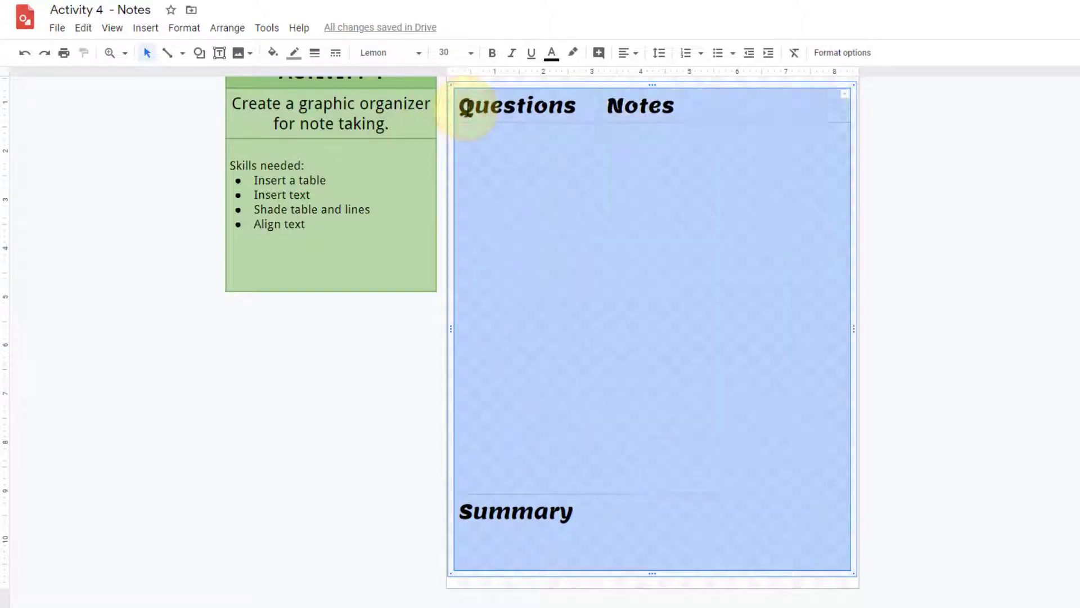
{"action": "left_click", "coordinate": [472, 53]}
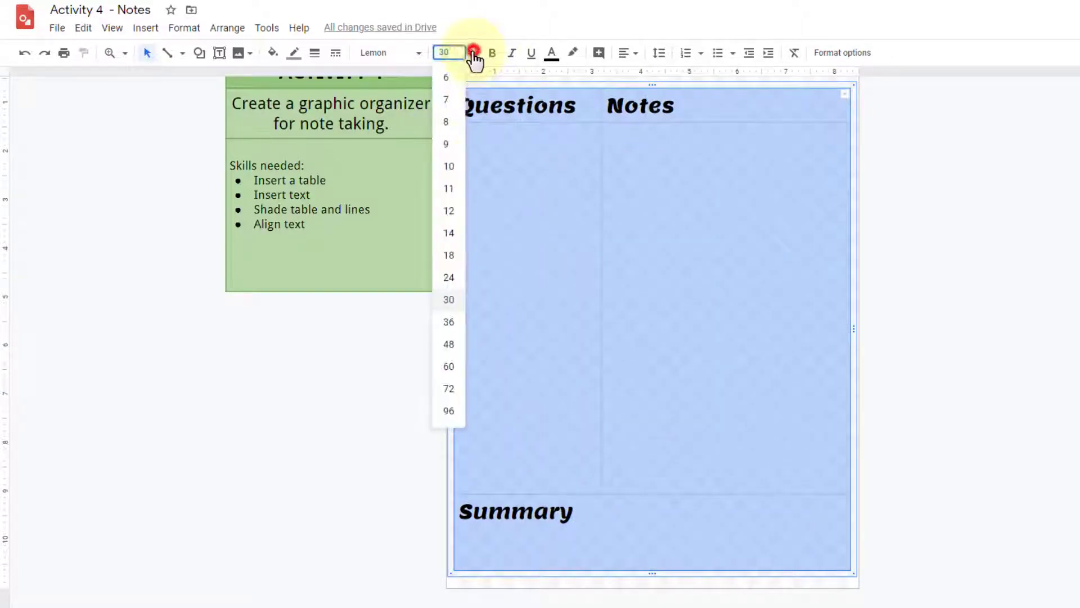
{"action": "left_click", "coordinate": [454, 232]}
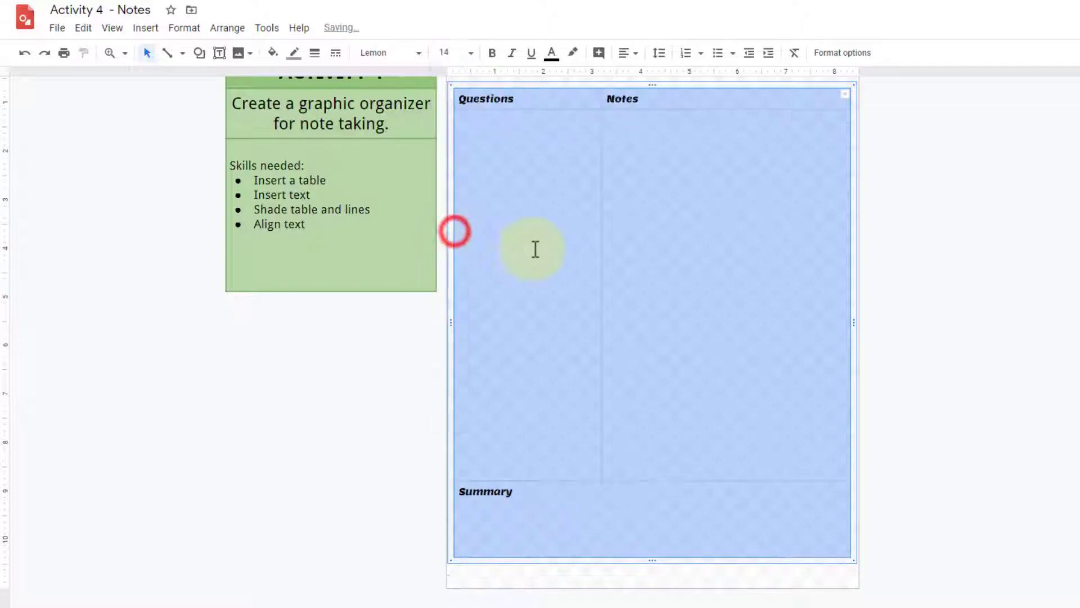
Narrow the Questions column further by shifting the divider between it and the Notes column
{"action": "left_click", "coordinate": [671, 260]}
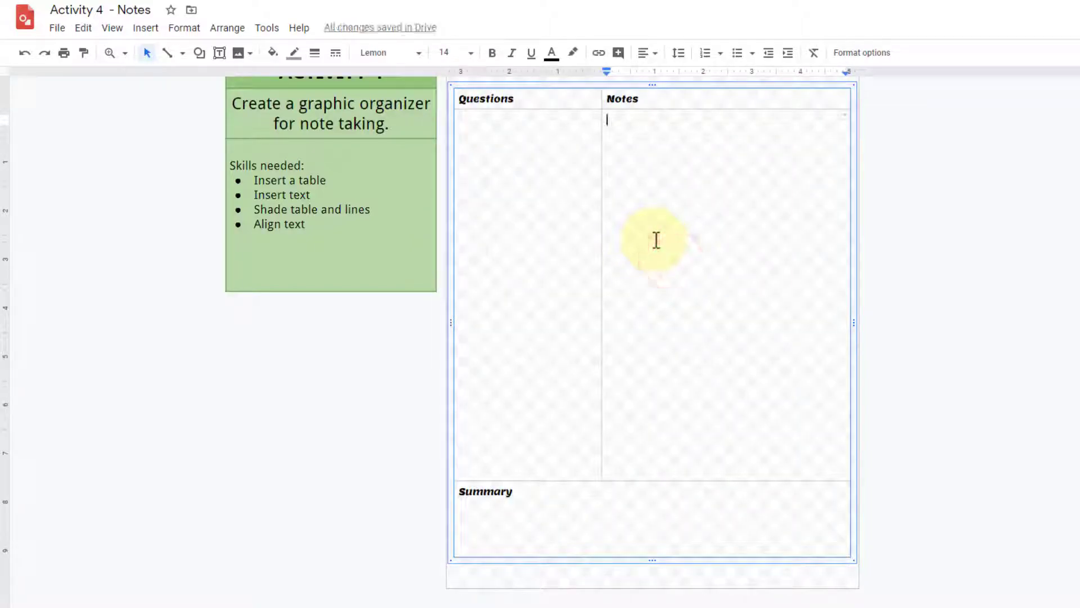
{"action": "left_click_drag", "start_coordinate": [602, 230], "coordinate": [577, 231]}
{"action": "left_click", "coordinate": [630, 236]}
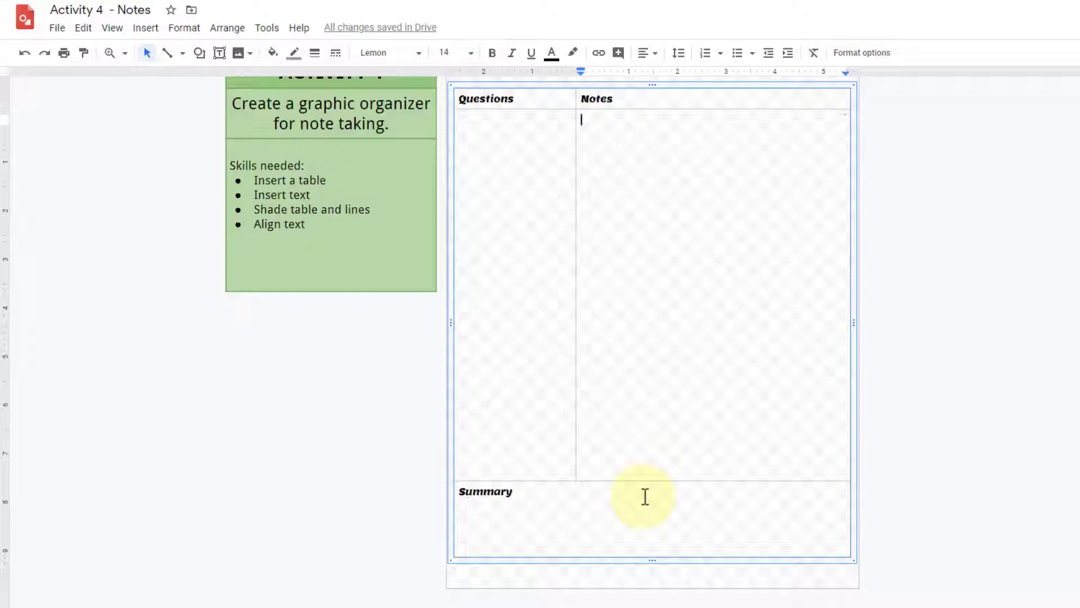
Set the page background to solid white
{"action": "right_click", "coordinate": [647, 582]}
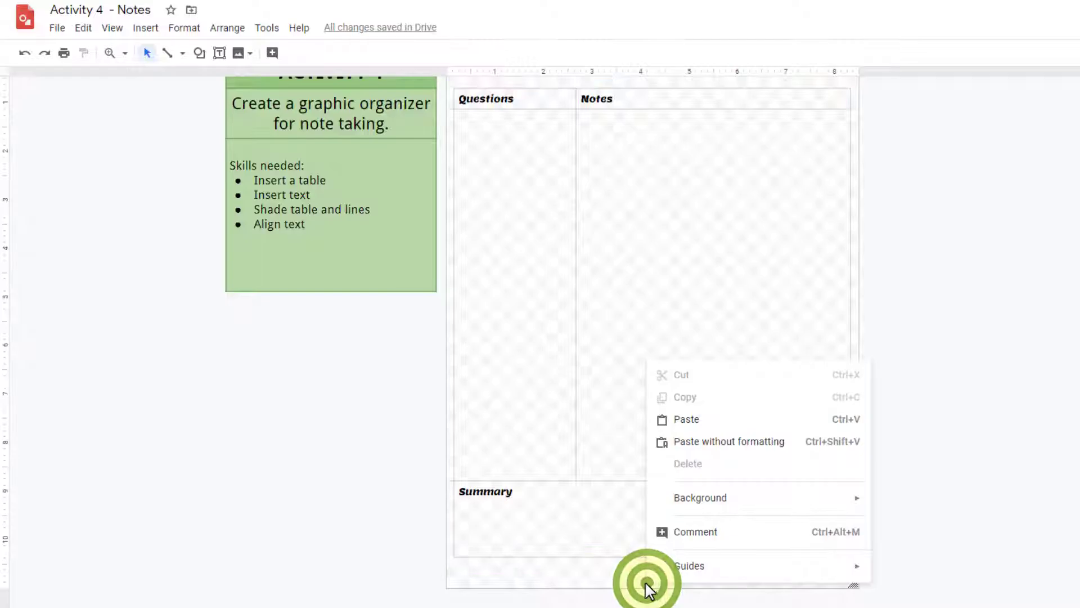
{"action": "mouse_move", "coordinate": [704, 502]}
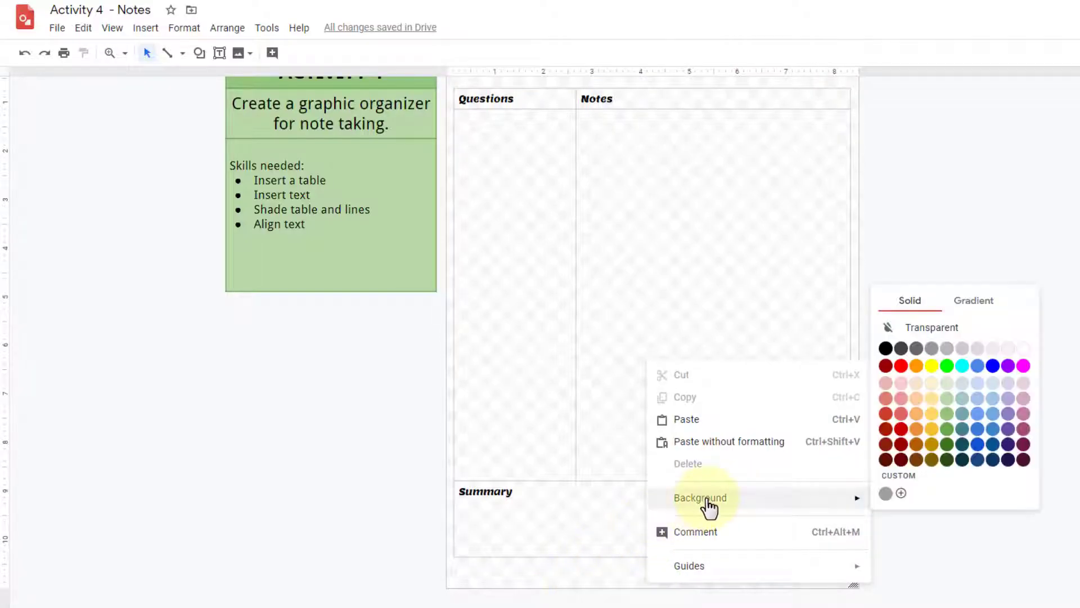
{"action": "left_click", "coordinate": [1023, 350]}
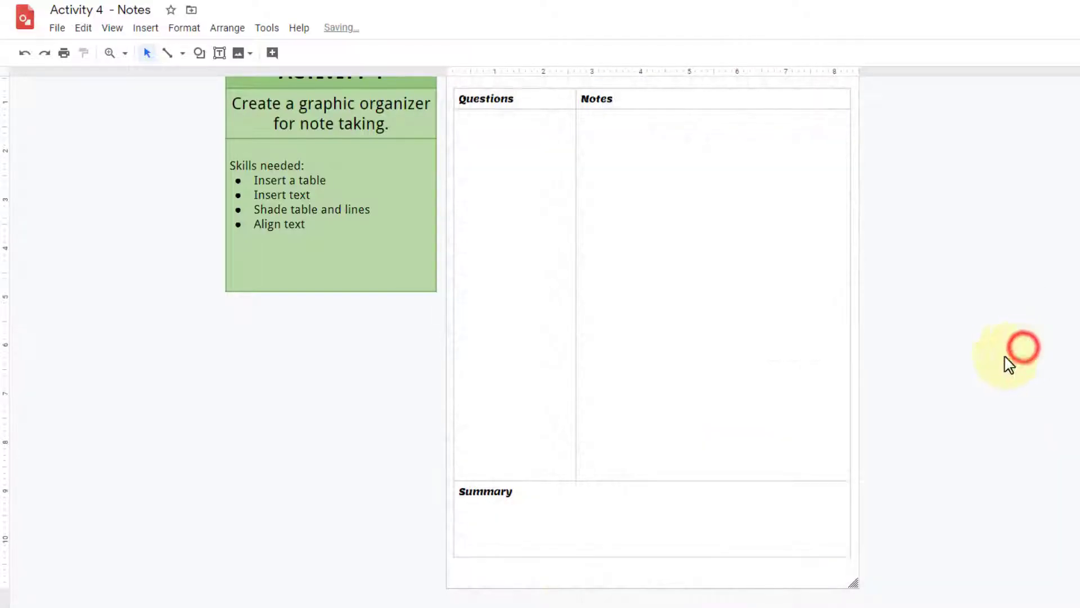
{"action": "scroll", "coordinate": [949, 402], "scroll_direction": "up", "scroll_amount": 1}
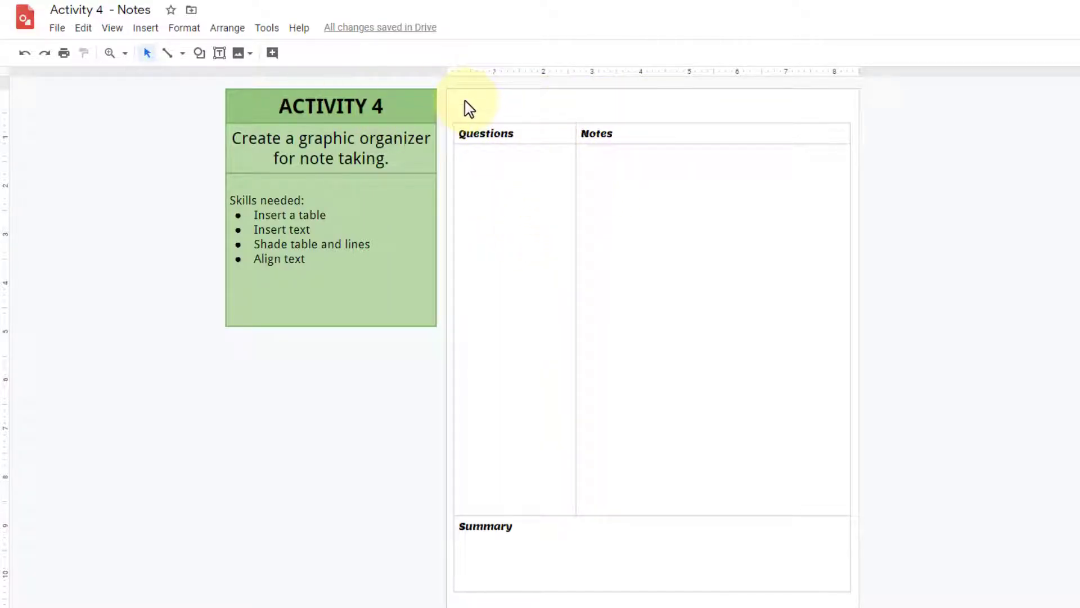
{"action": "left_click", "coordinate": [503, 336]}
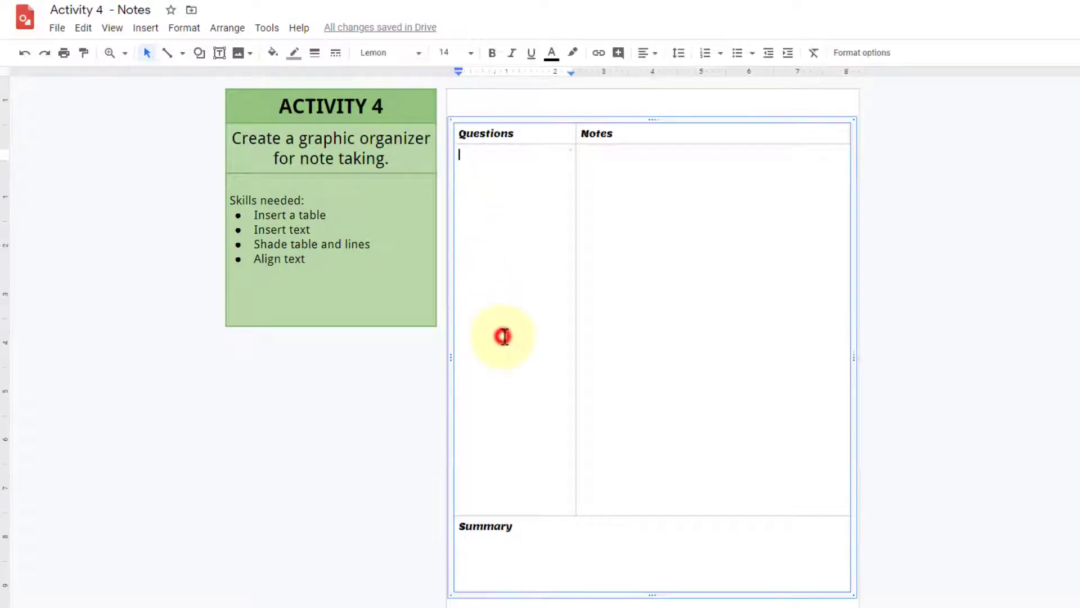
{"action": "left_click", "coordinate": [569, 557]}
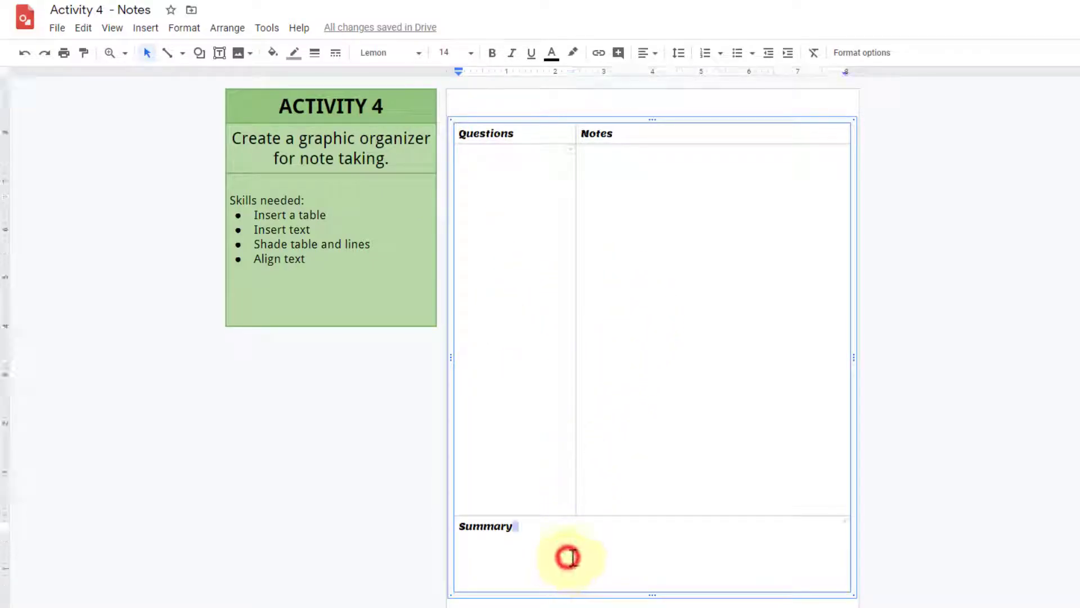
{"action": "left_click", "coordinate": [844, 522]}
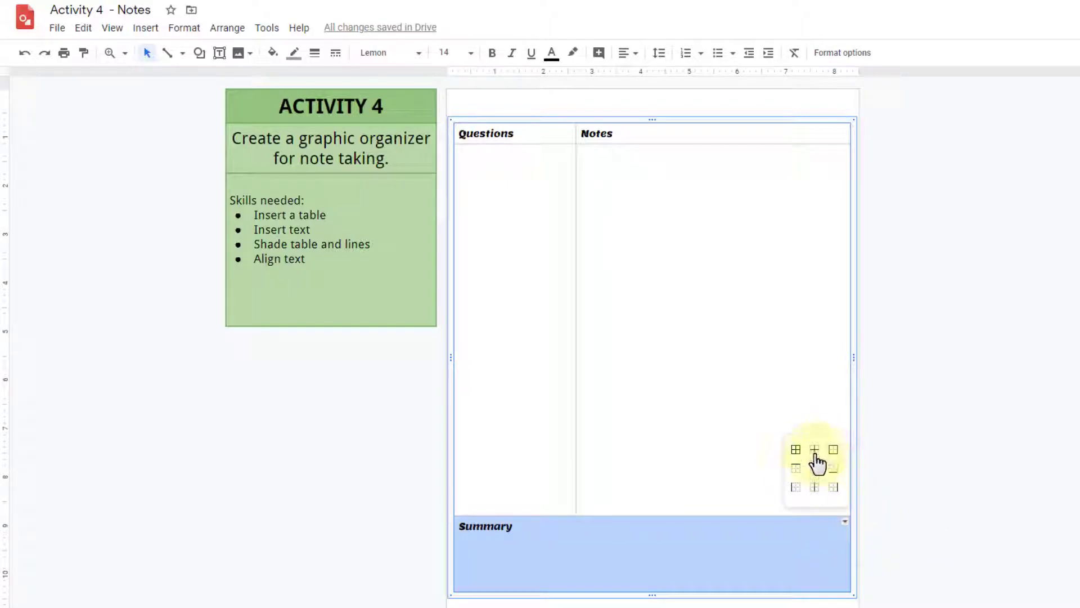
{"action": "left_click", "coordinate": [797, 449]}
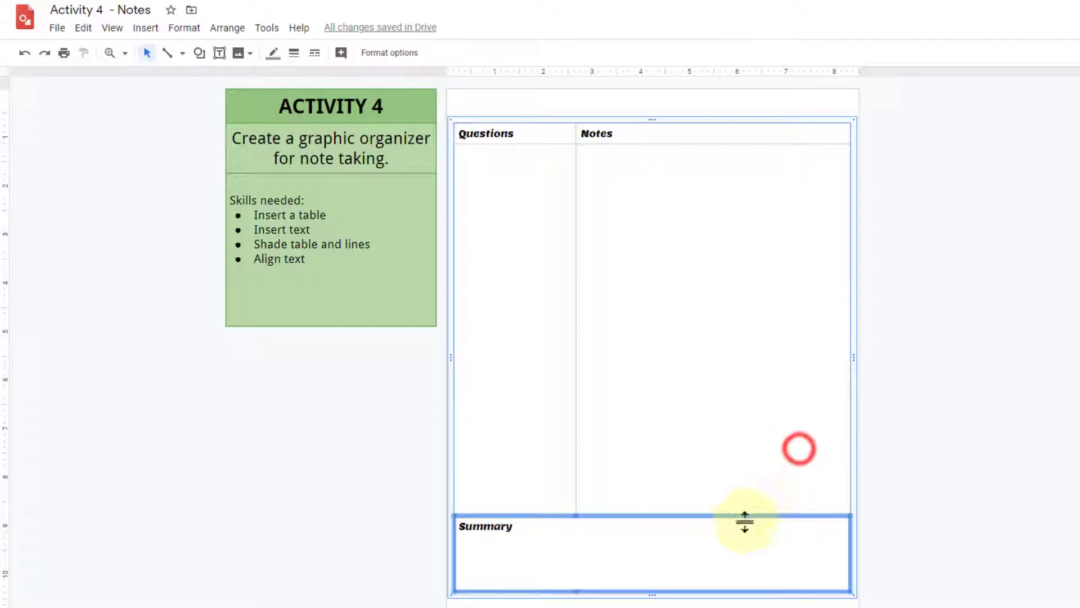
{"action": "right_click", "coordinate": [720, 546]}
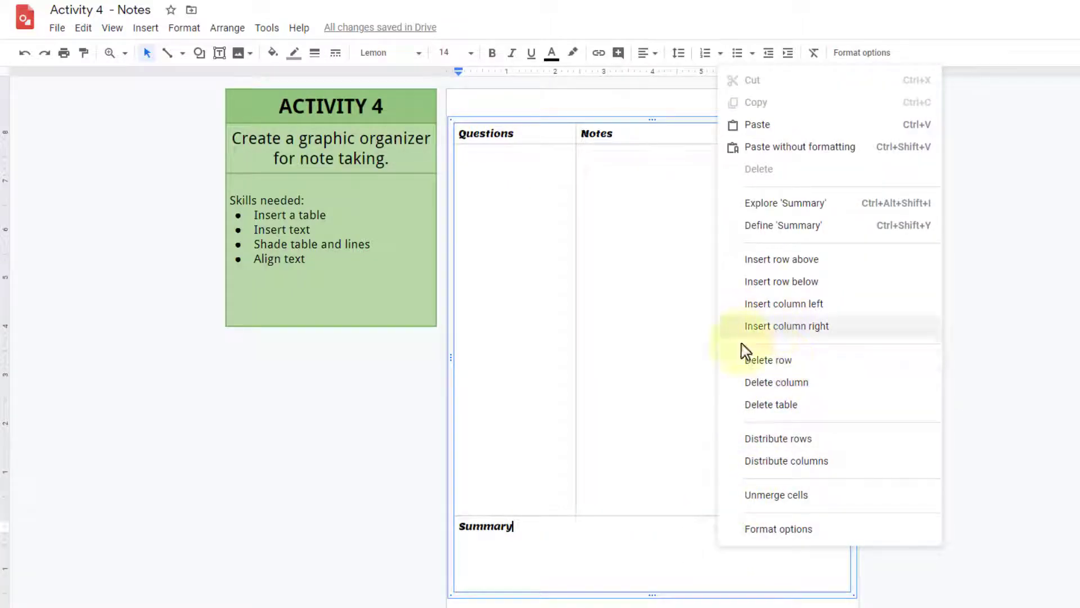
Fill the Summary cell of the table with a solid light gray
{"action": "left_click", "coordinate": [650, 551]}
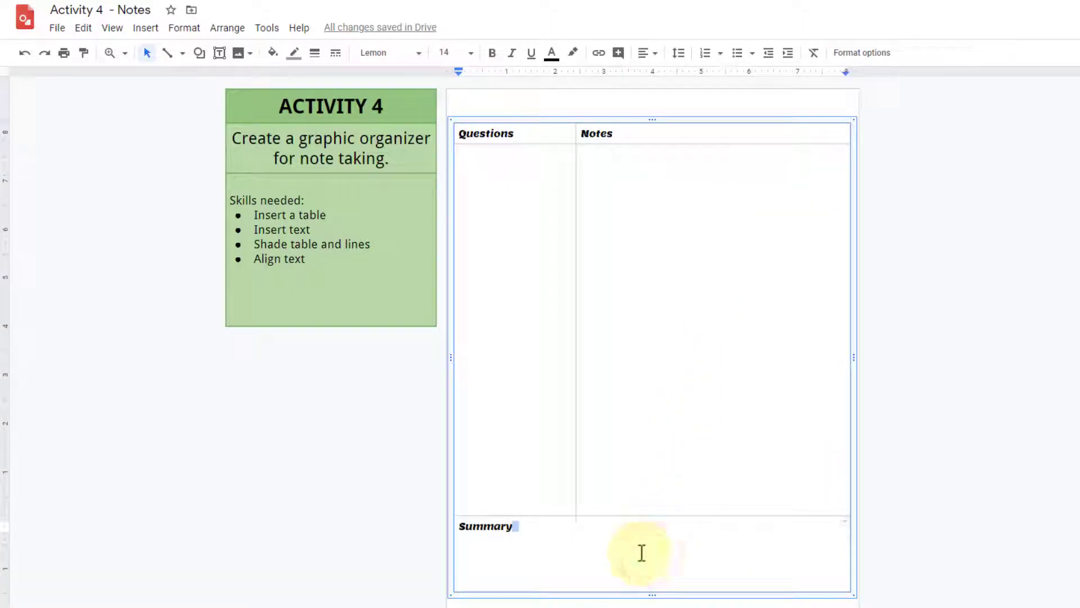
{"action": "left_click", "coordinate": [273, 55]}
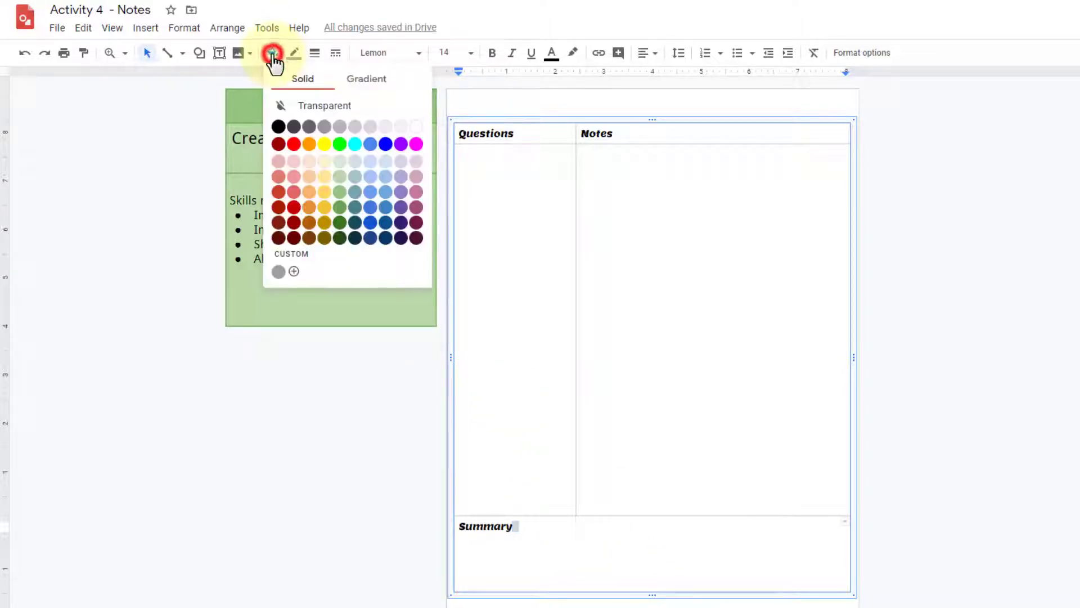
{"action": "left_click", "coordinate": [386, 127]}
{"action": "left_click", "coordinate": [923, 439]}
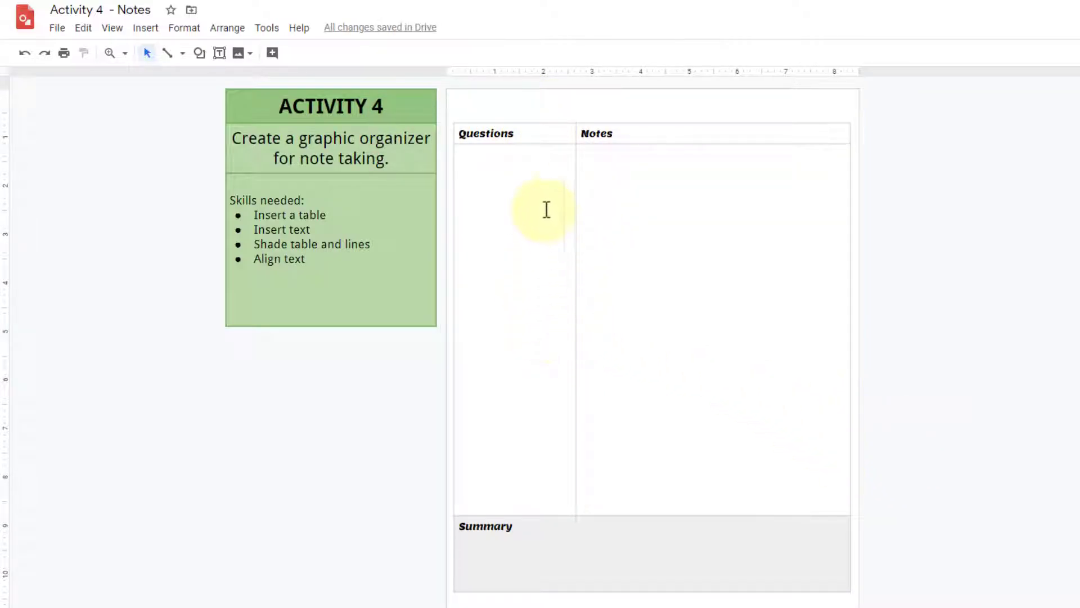
Thicken the vertical divider between the Questions and Notes columns
{"action": "left_click", "coordinate": [577, 359]}
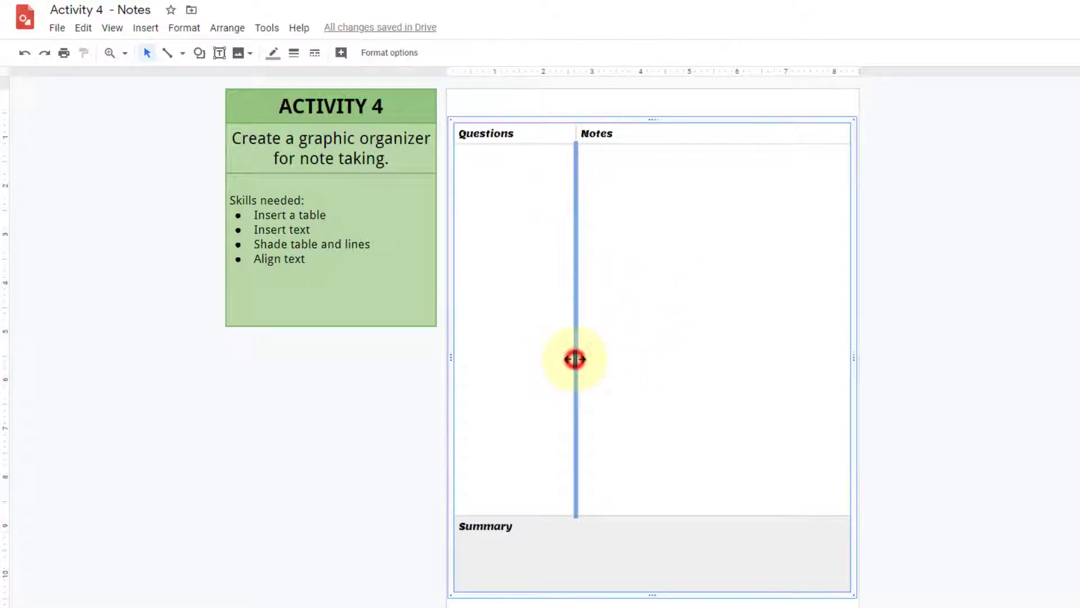
{"action": "left_click", "coordinate": [294, 53]}
{"action": "left_click", "coordinate": [308, 109]}
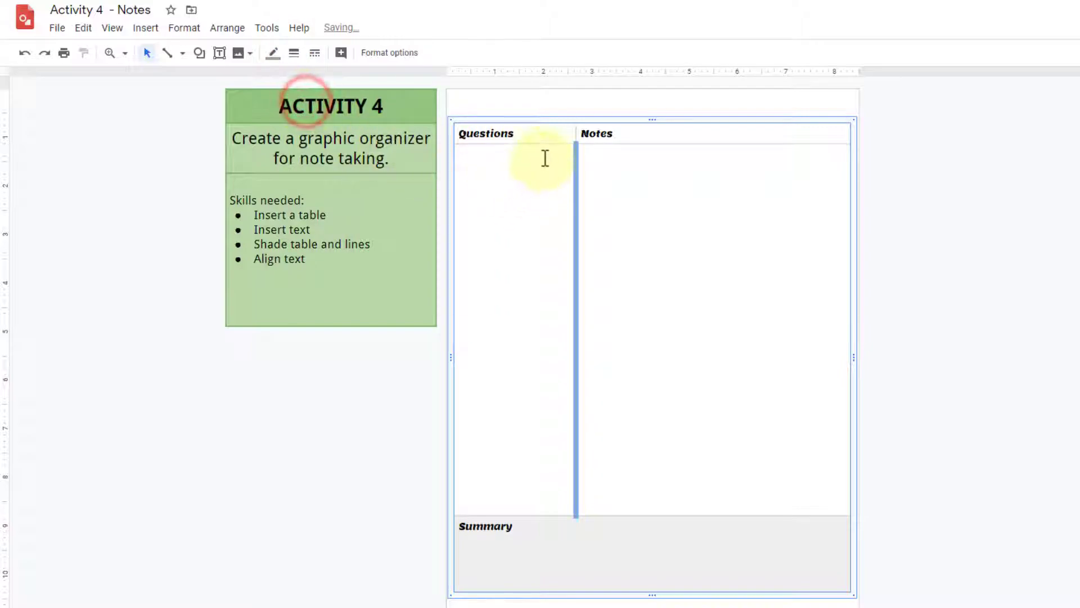
Thicken all the borders of the whole table by the same line weight
{"action": "left_click", "coordinate": [502, 134]}
{"action": "double_click", "coordinate": [504, 134]}
{"action": "left_click", "coordinate": [572, 118]}
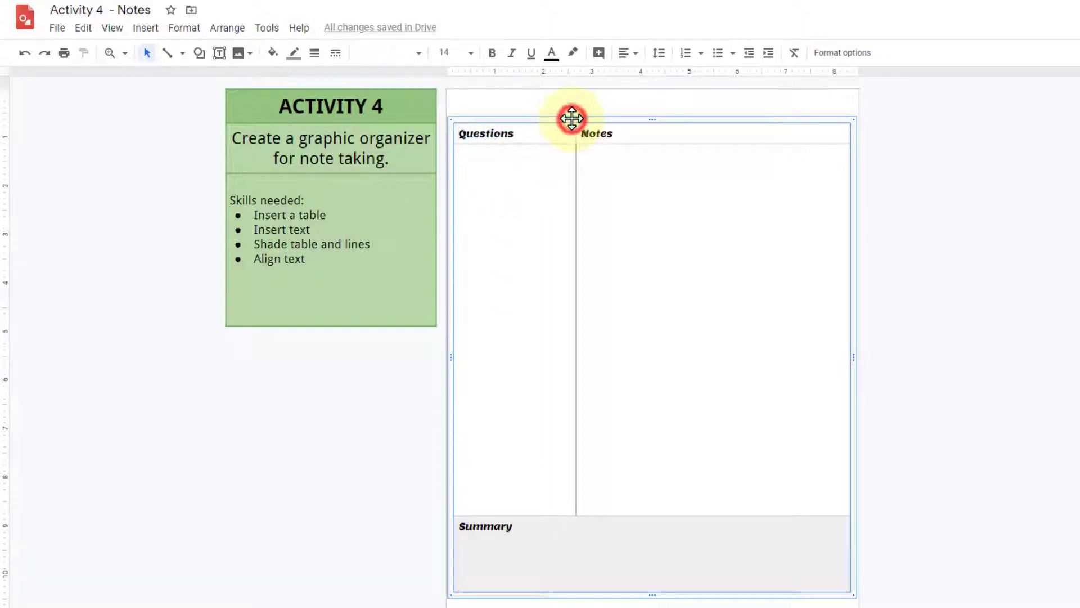
{"action": "left_click", "coordinate": [315, 54]}
{"action": "left_click", "coordinate": [333, 105]}
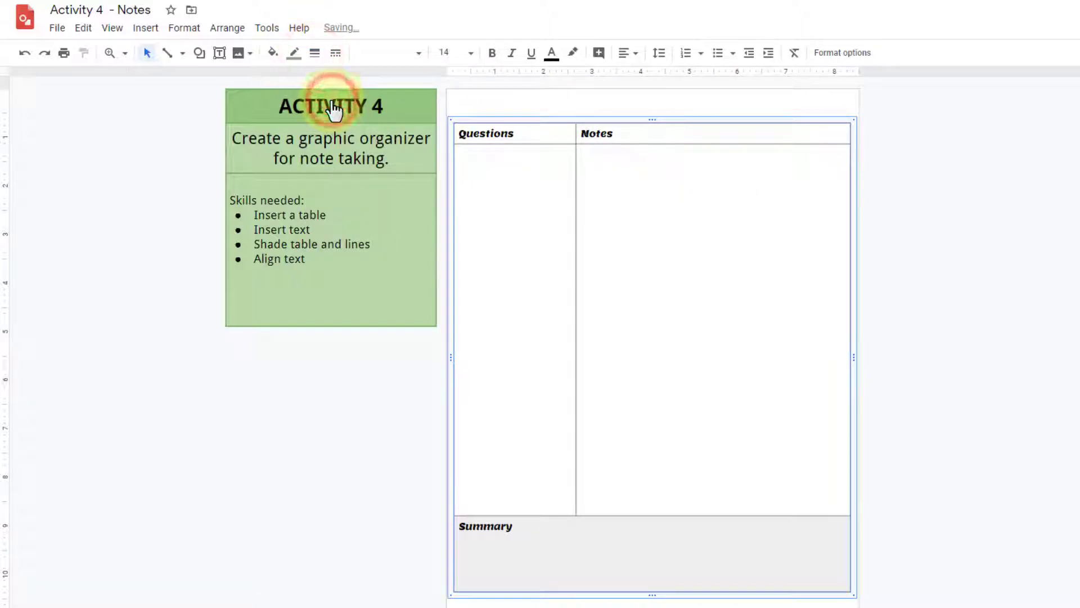
{"action": "left_click", "coordinate": [514, 252]}
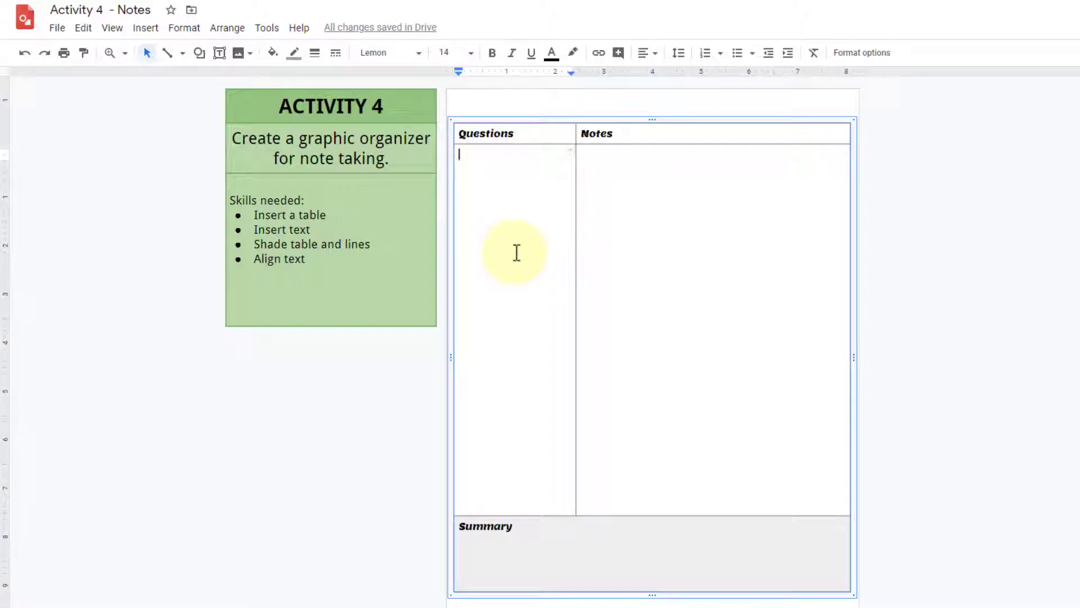
{"action": "left_click", "coordinate": [904, 286]}
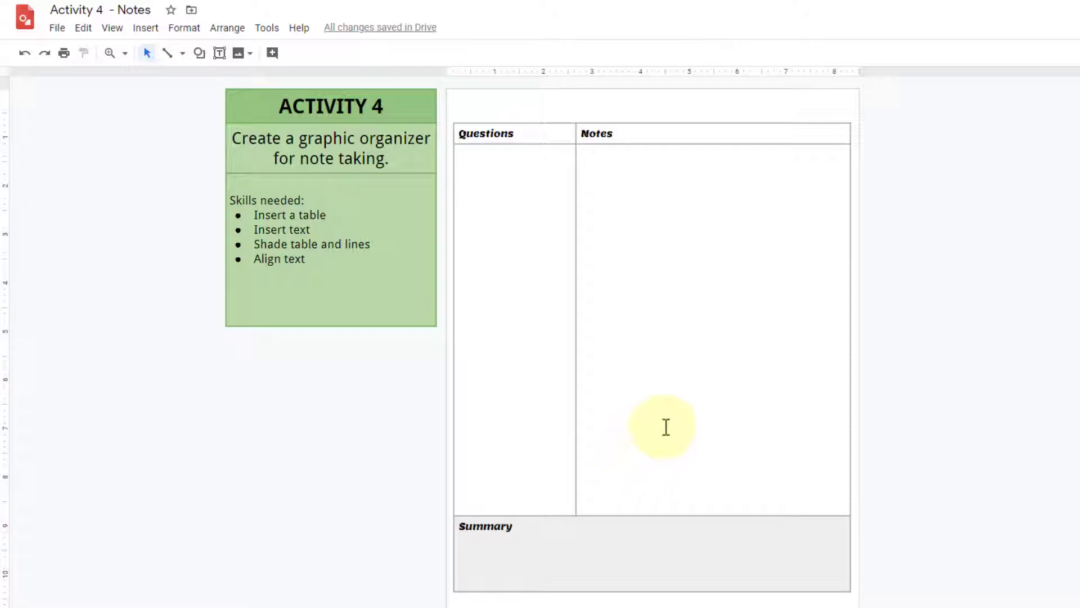
Enter Q1 in the cell under Questions and A1 in the cell under Notes
{"action": "left_click", "coordinate": [461, 161]}
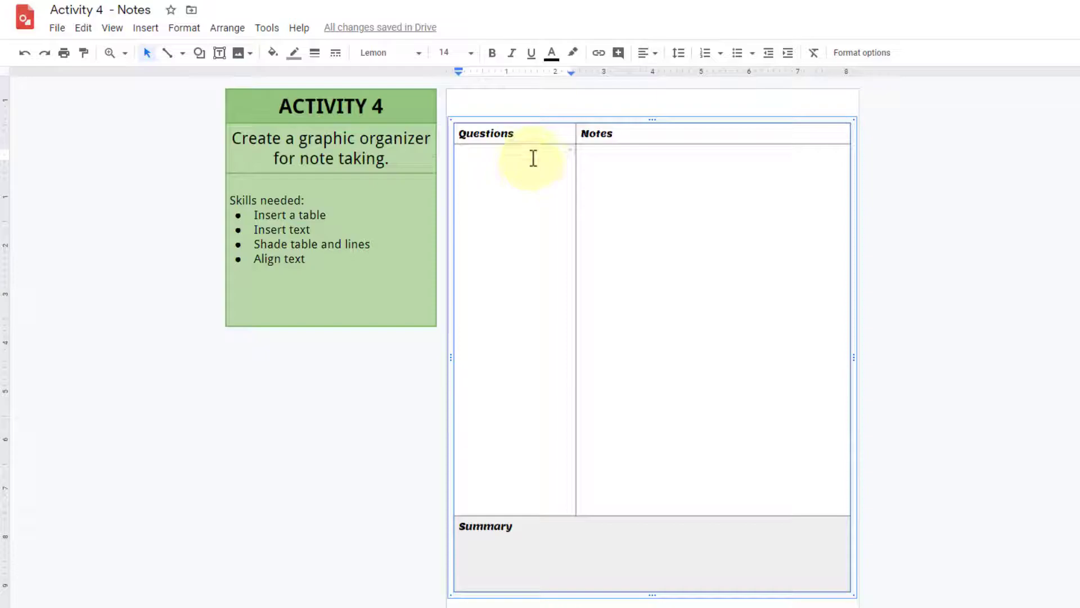
{"action": "type", "text": "q"}
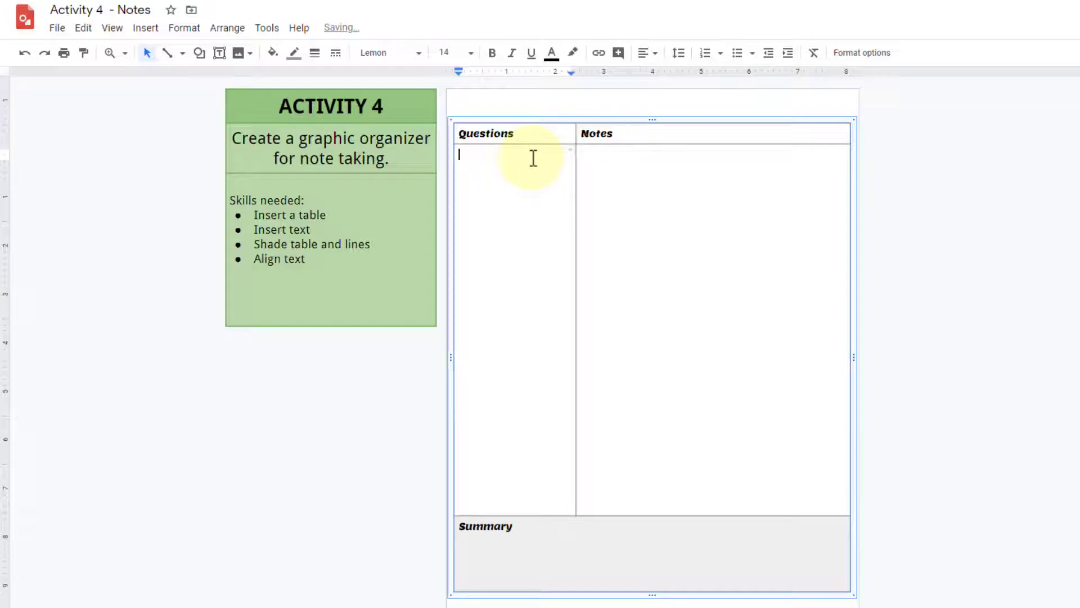
{"action": "type", "text": "q"}
{"action": "left_click", "coordinate": [587, 161]}
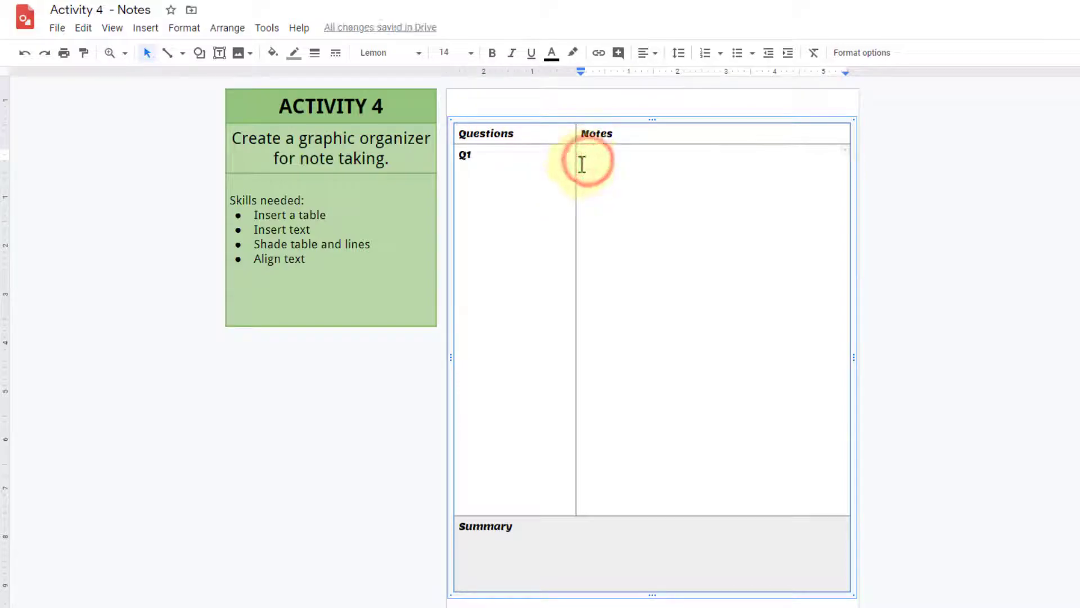
{"action": "type", "text": "a"}
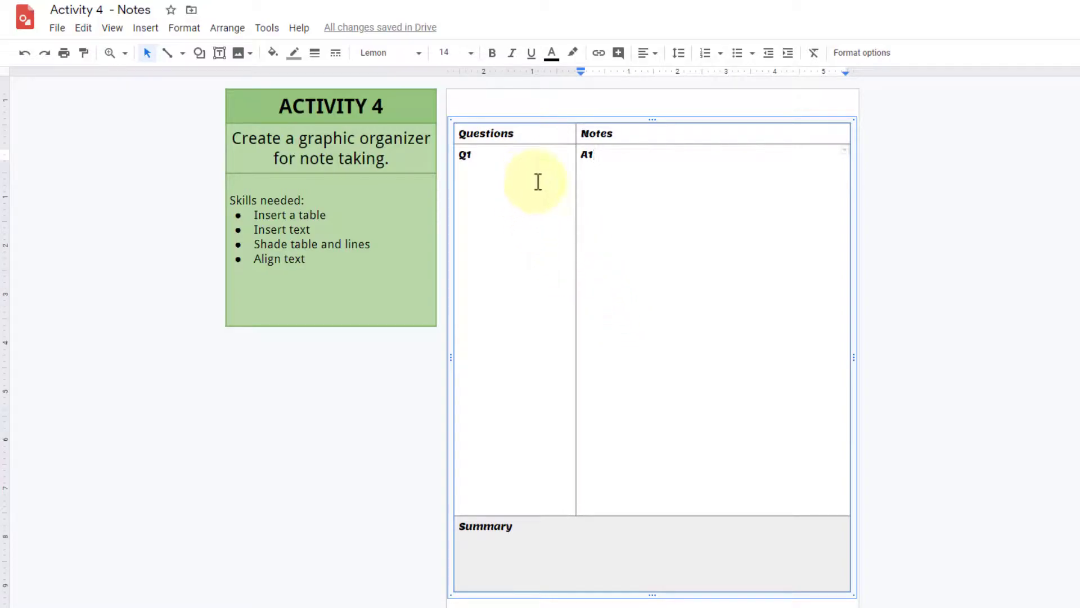
{"action": "left_click", "coordinate": [511, 159]}
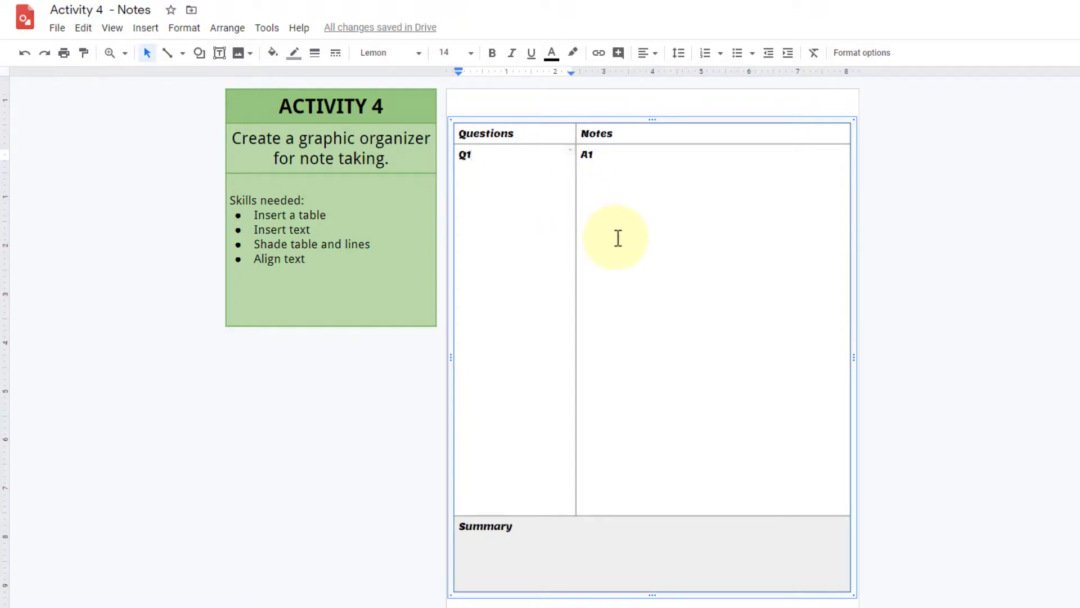
{"action": "left_click", "coordinate": [813, 115]}
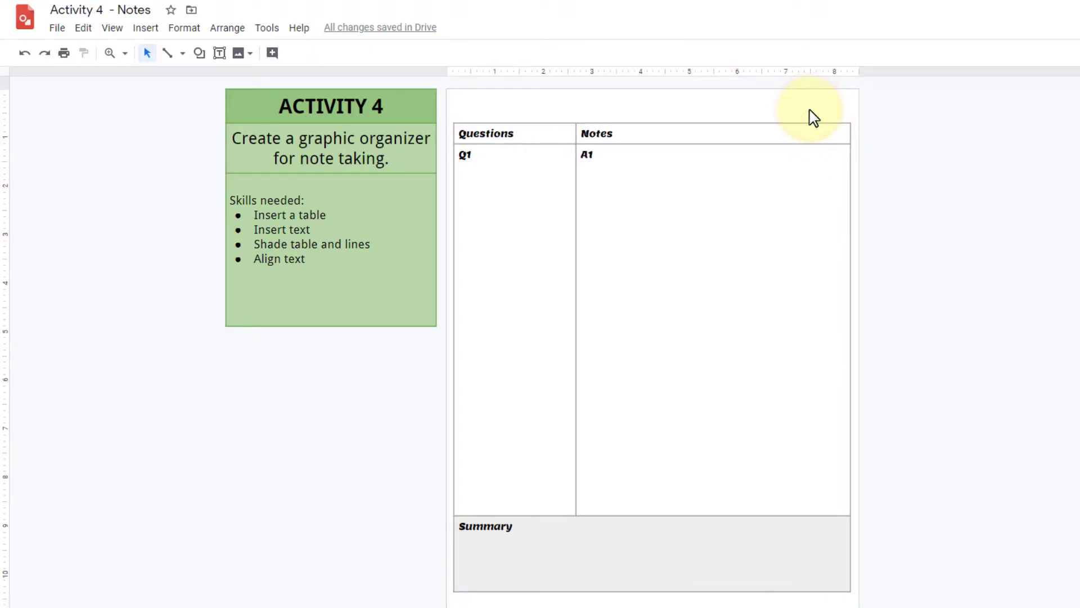